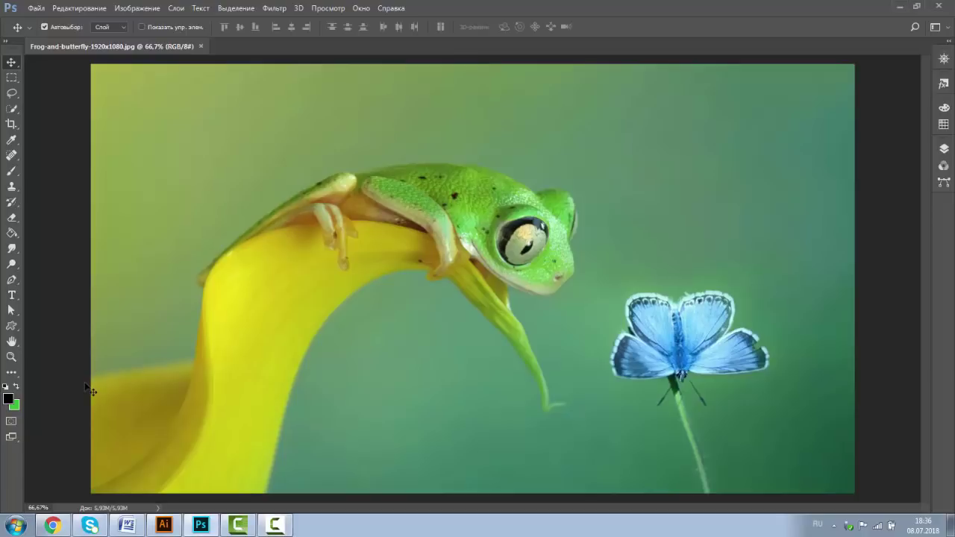
Zoom the frog-and-butterfly photo from 66.7% to 3200% so the pixel grid shows
key("ctrl+plus")
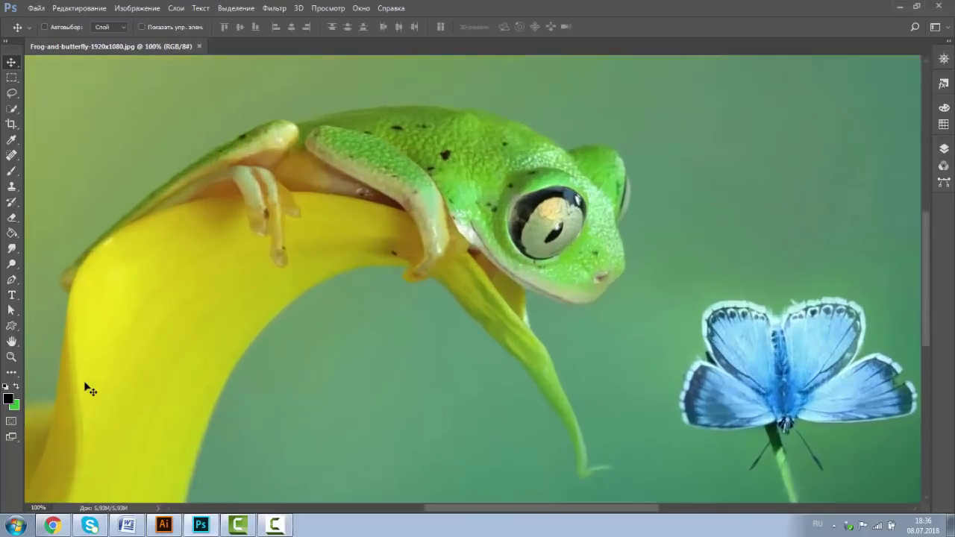
key("ctrl+plus")
key("ctrl+plus")
key("ctrl+plus")
key("ctrl+plus")
key("ctrl+plus")
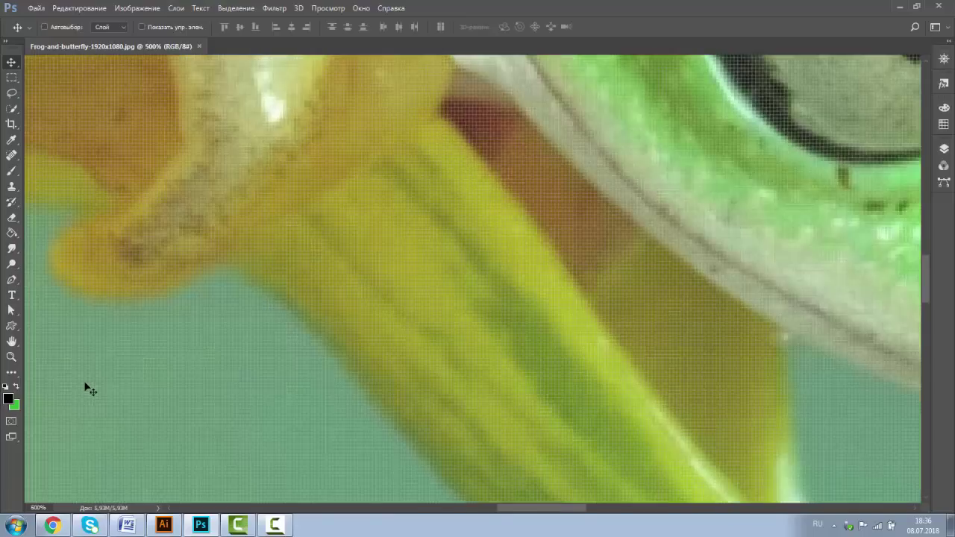
key("ctrl+plus")
key("ctrl+plus")
key("ctrl+plus")
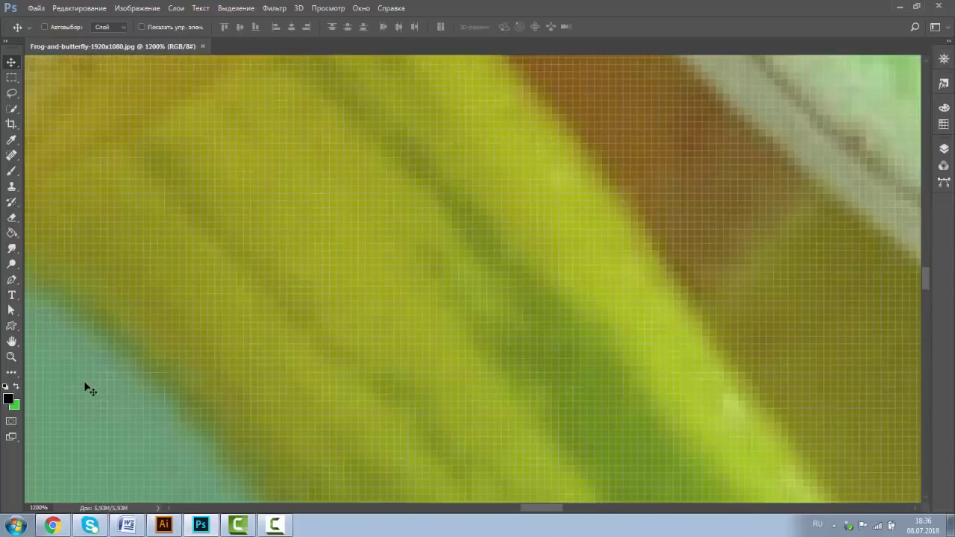
key("ctrl+plus")
key("ctrl+plus")
key("ctrl+plus")
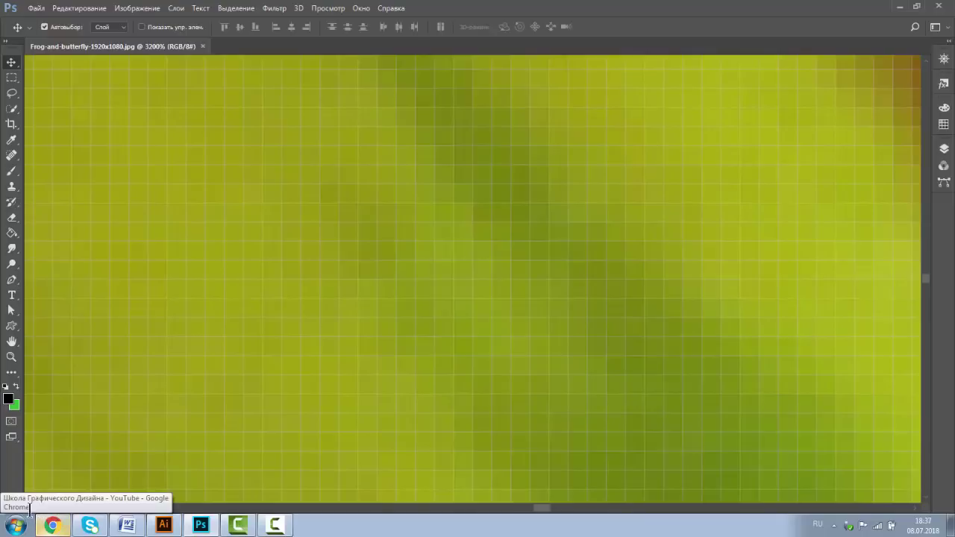
Pan the 3200% view with the Hand tool to a dark spot on the frog's skin
left_click(13, 342)
mouse_move(575, 219)
left_mouse_down()
mouse_move(527, 249)
mouse_move(217, 348)
mouse_move(651, 226)
mouse_move(587, 188)
mouse_move(584, 269)
mouse_move(494, 269)
mouse_move(605, 157)
left_mouse_up()
left_click_drag(599, 266, 503, 207)
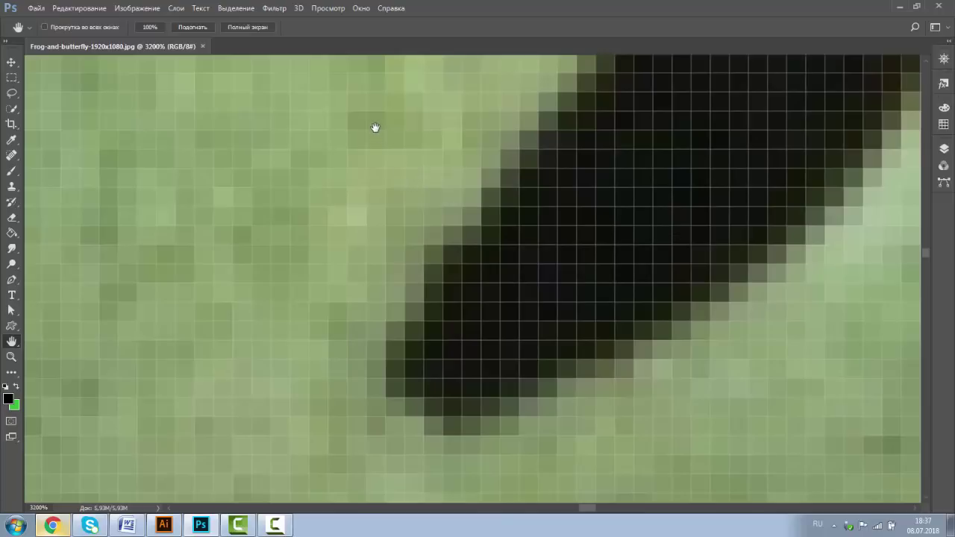
Sample frog-skin green #83975c (RGB 131, 151, 92) as the foreground colour with the Eyedropper
left_click(9, 144)
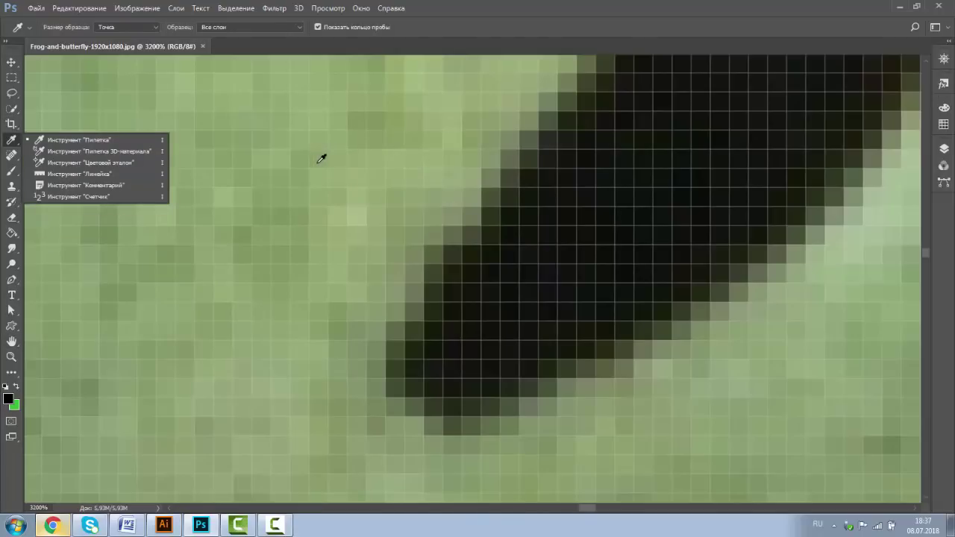
left_click(146, 334)
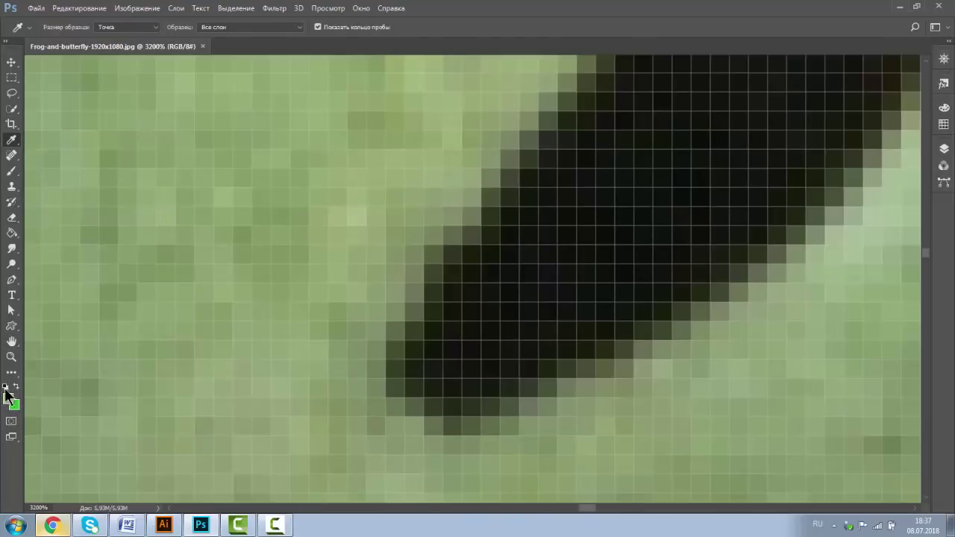
left_click(532, 236)
left_click(185, 353)
left_click(11, 400)
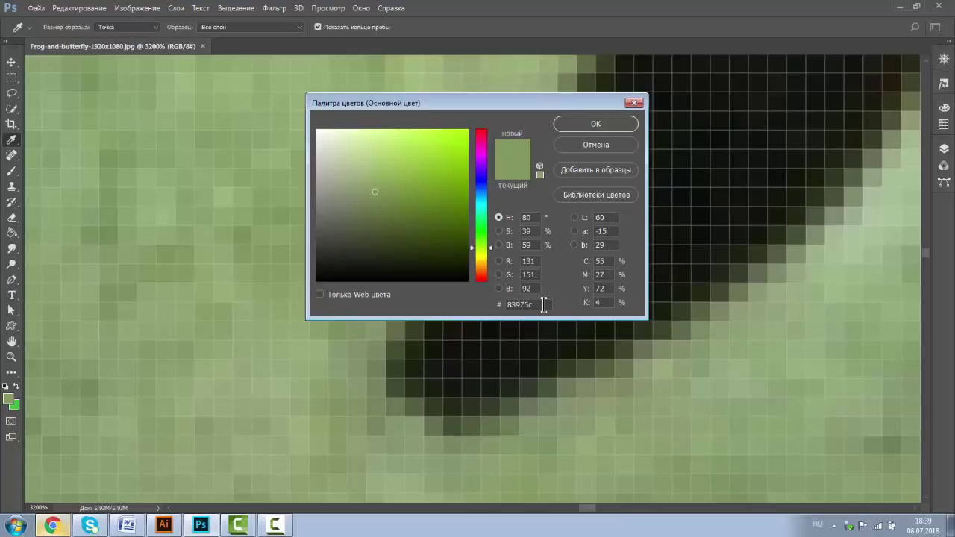
left_click(594, 126)
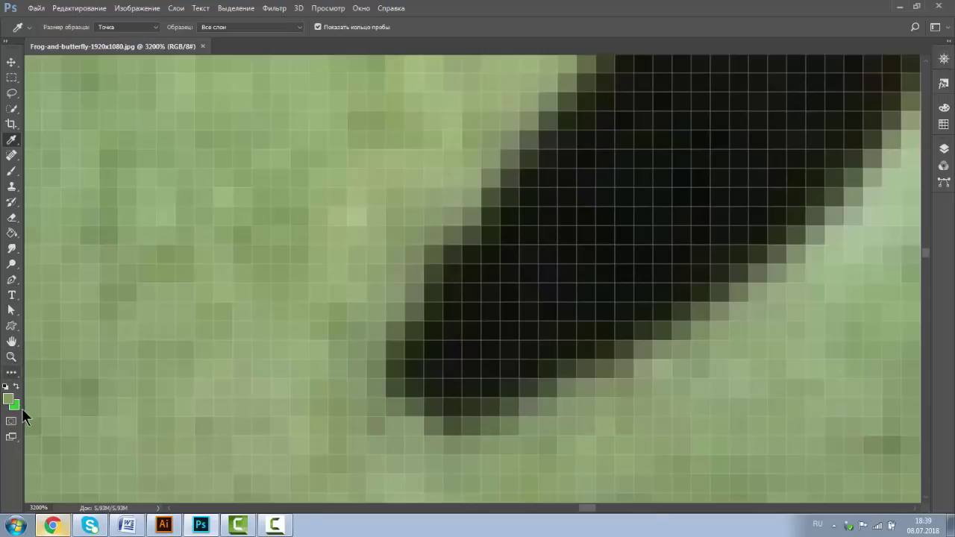
Zoom back out to 66.7% to show the whole photo, and open the Image menu
left_click(13, 356)
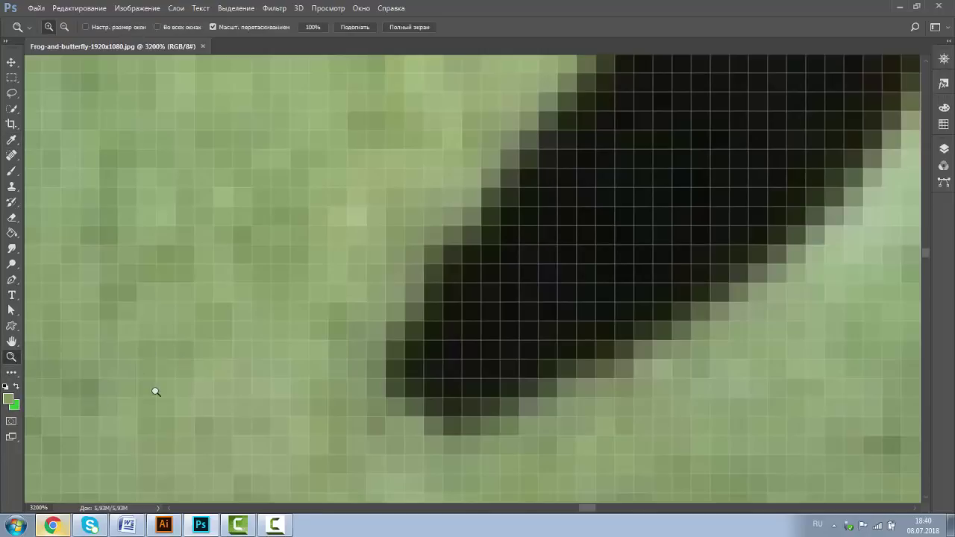
key("ctrl+minus")
key("ctrl+minus")
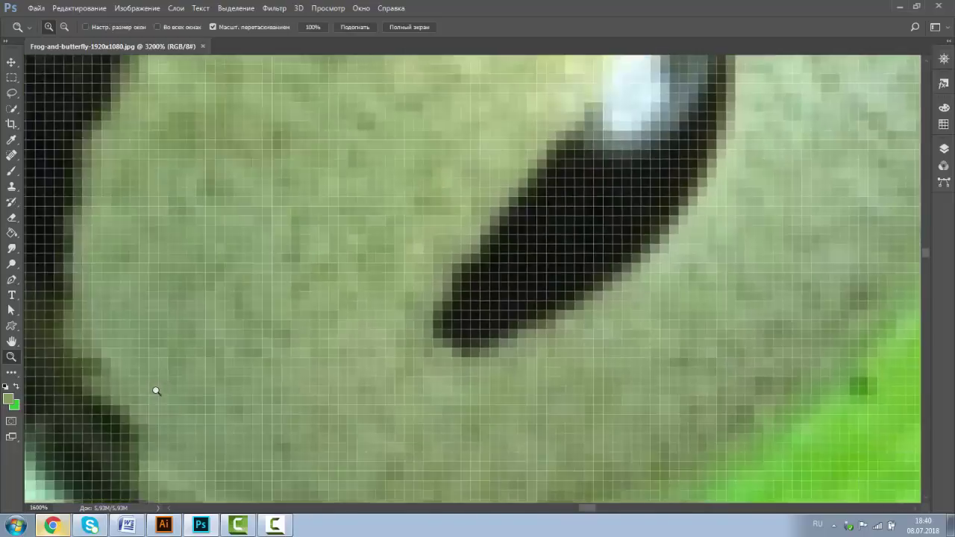
key("ctrl+minus")
key("ctrl+minus")
key("ctrl+minus")
key("ctrl+minus")
key("ctrl+minus")
key("ctrl+minus")
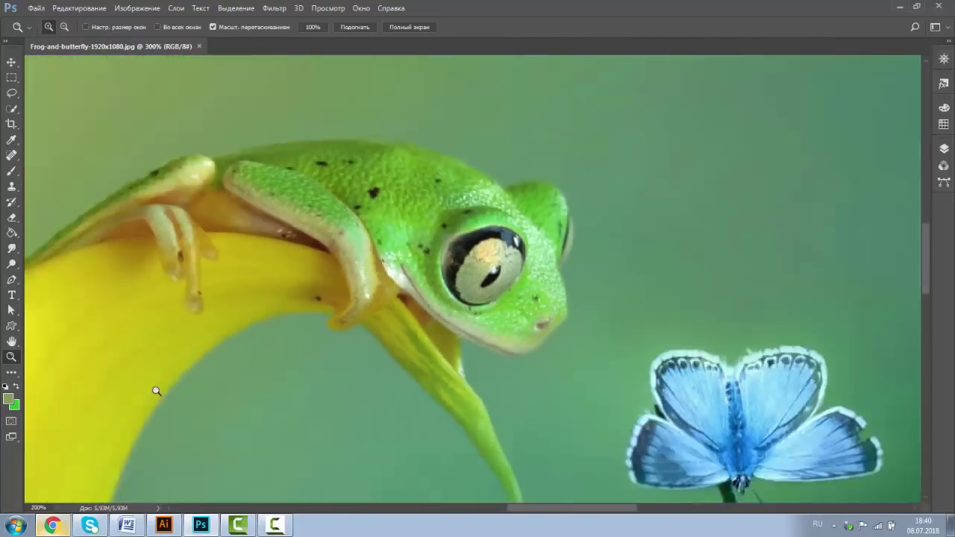
key("ctrl+minus")
key("ctrl+minus")
key("ctrl+plus")
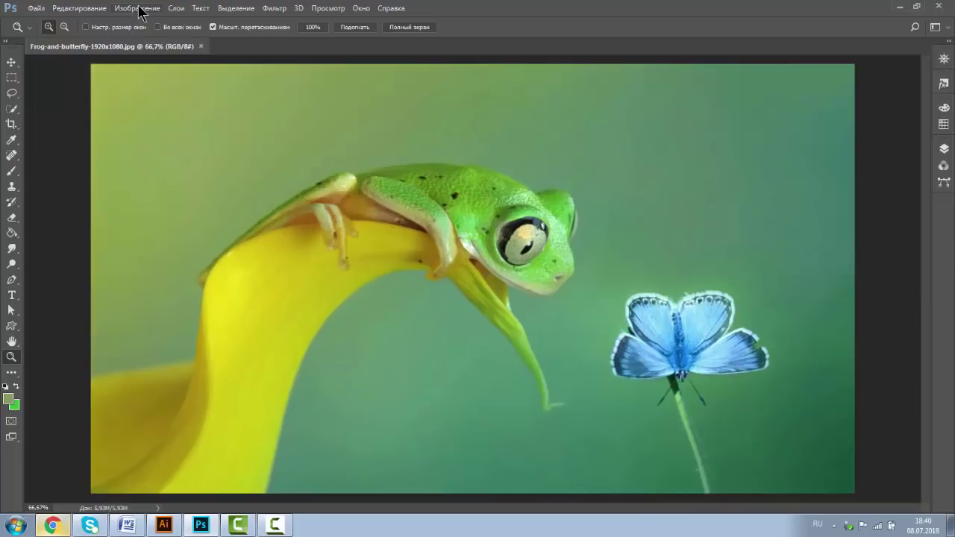
left_click(139, 10)
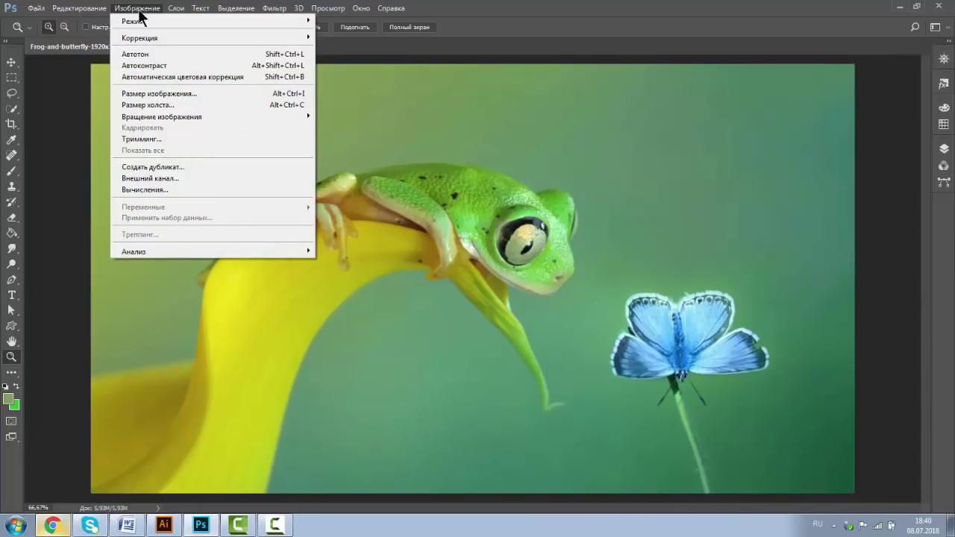
mouse_move(140, 38)
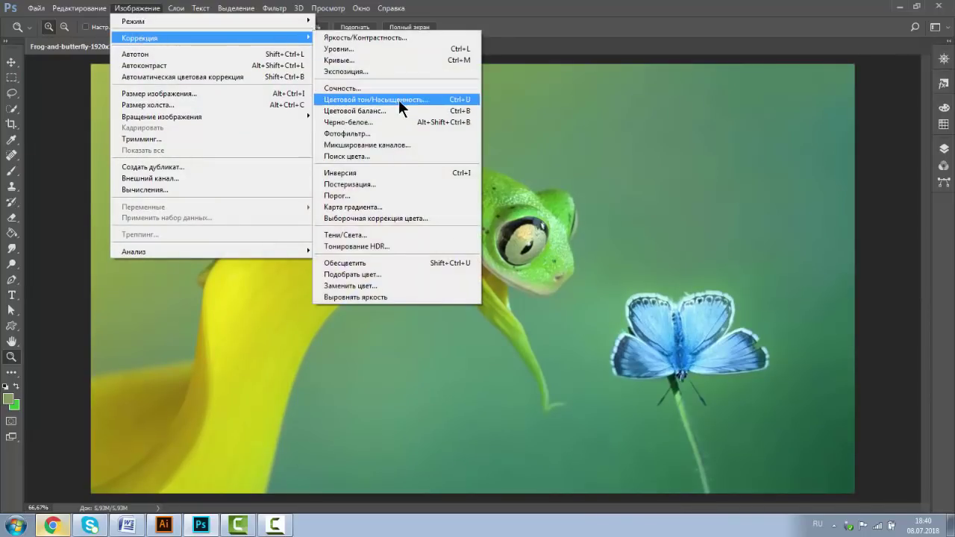
left_click(398, 99)
left_click_drag(449, 111, 643, 94)
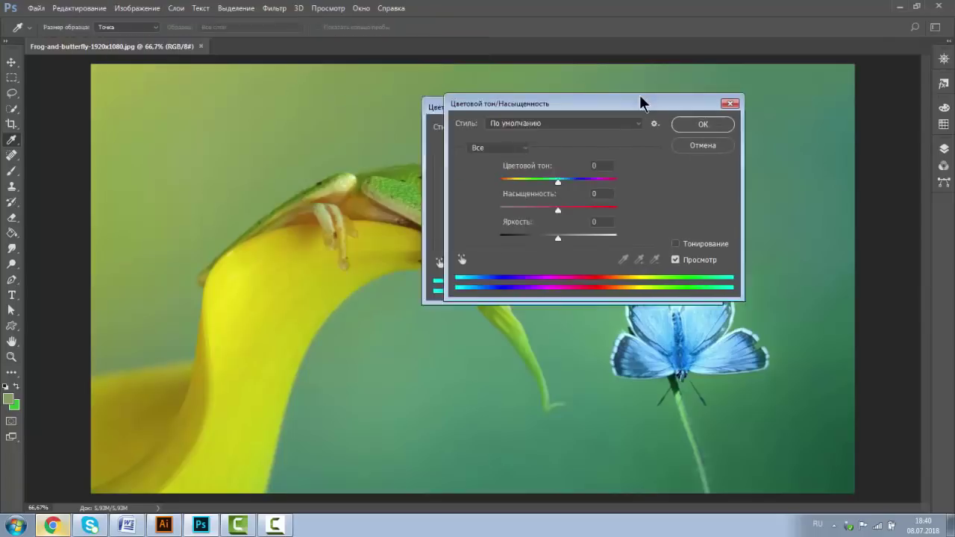
mouse_move(635, 171)
left_mouse_down()
mouse_move(657, 171)
mouse_move(599, 200)
left_mouse_up()
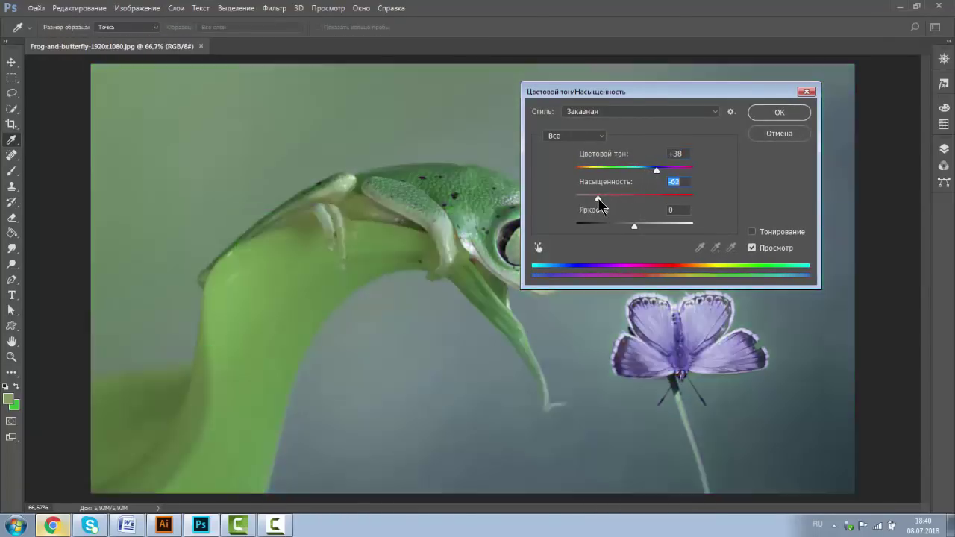
mouse_move(635, 226)
left_mouse_down()
mouse_move(653, 224)
mouse_move(625, 225)
left_mouse_up()
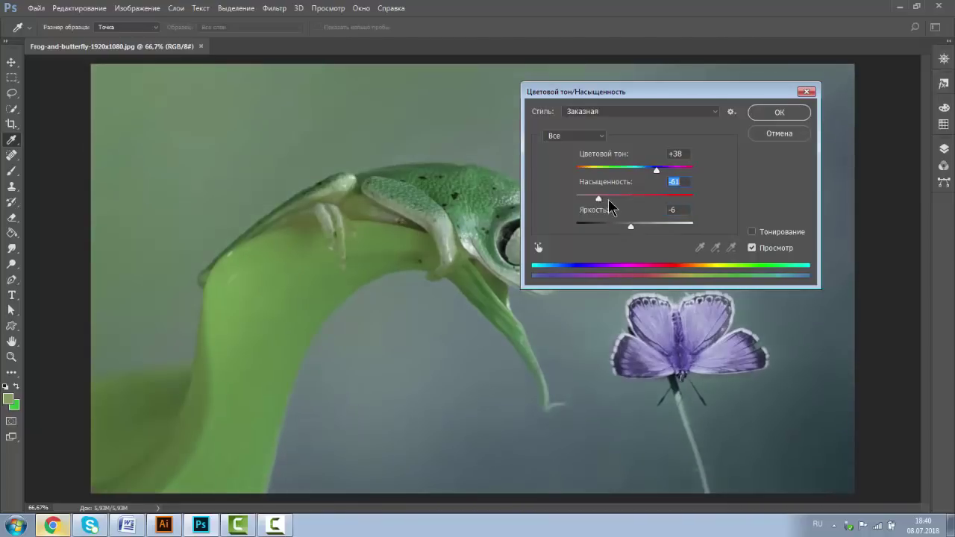
left_click_drag(597, 198, 639, 200)
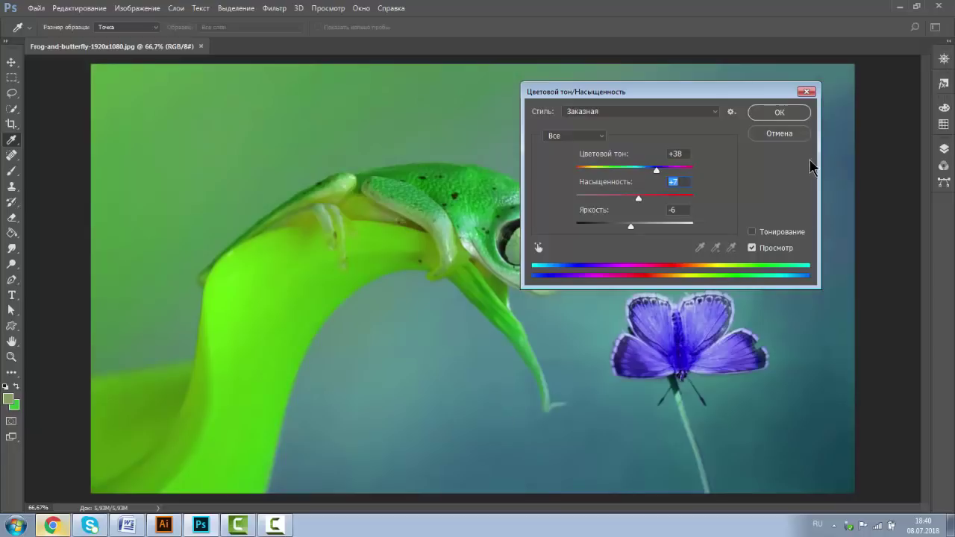
left_click(773, 137)
key("z")
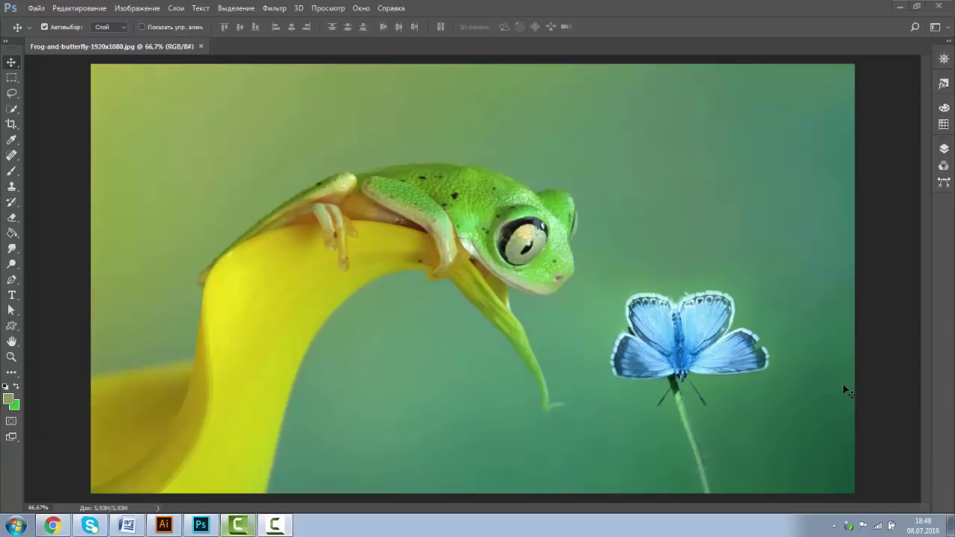
Create a blank white 16 × 12 cm document, Без имени-1, using the default settings
left_click(36, 8)
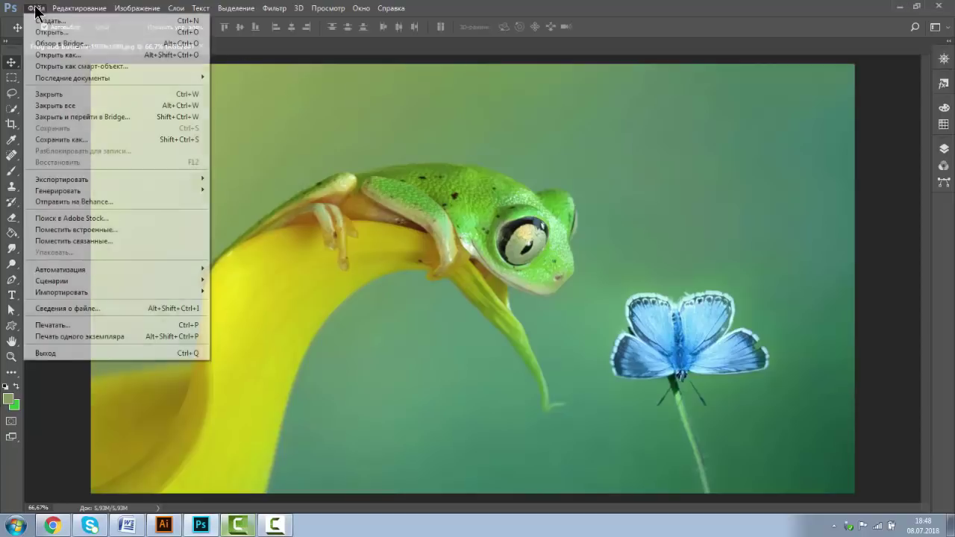
left_click(34, 22)
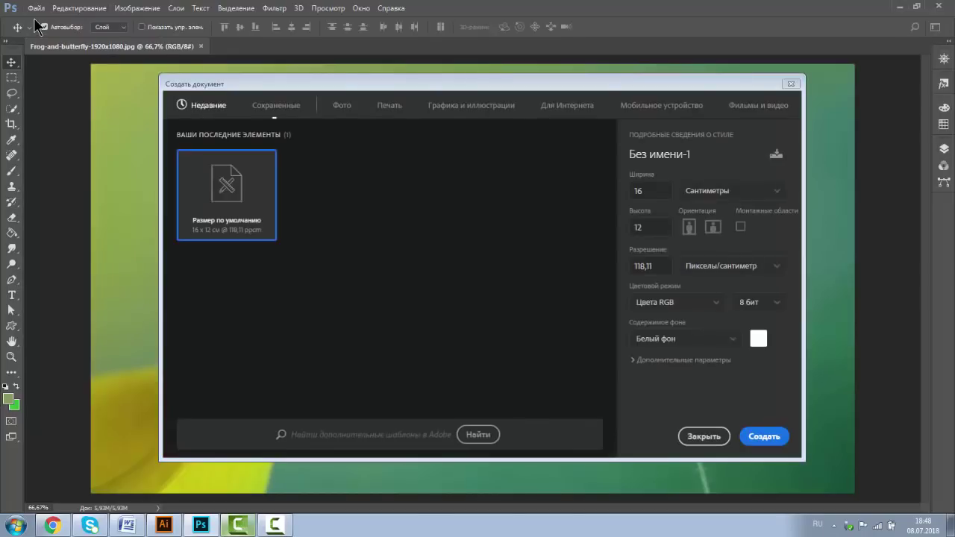
left_click(767, 437)
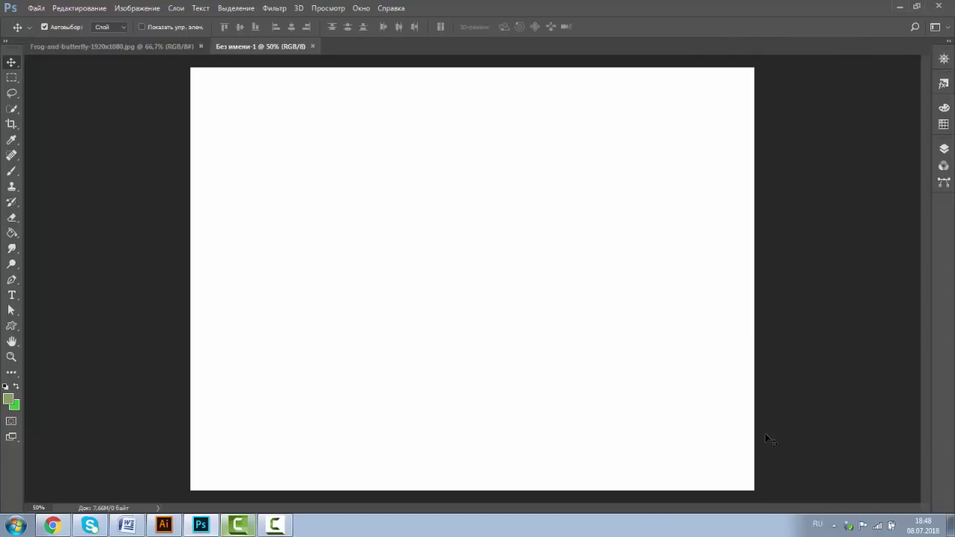
Draw a green fleur-de-lis custom shape, about 840 × 881 px, on the canvas's left half
left_click(11, 326)
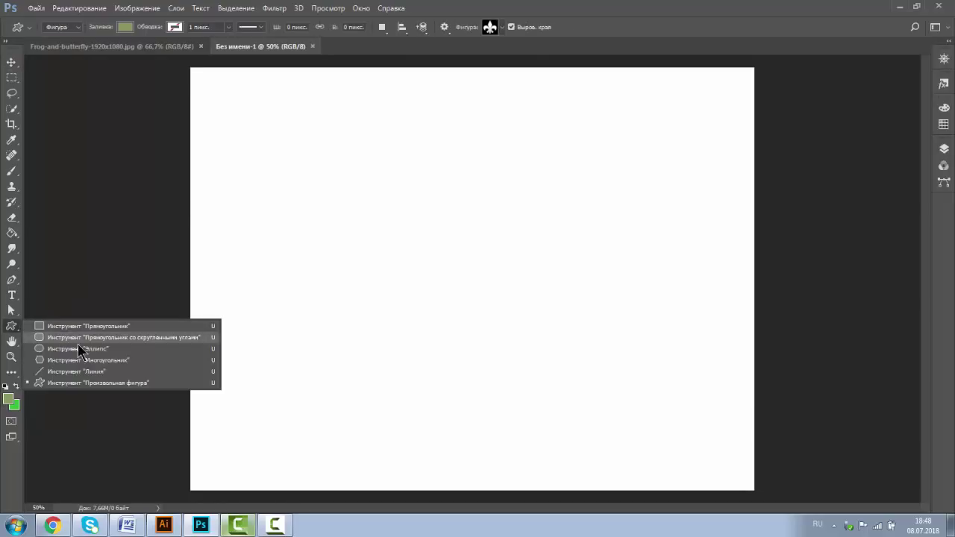
left_click(93, 385)
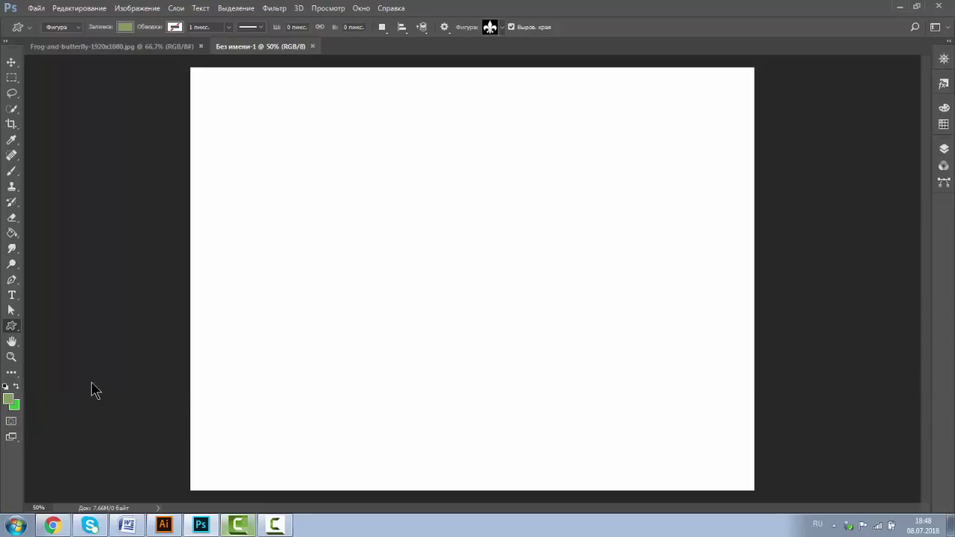
left_click(502, 27)
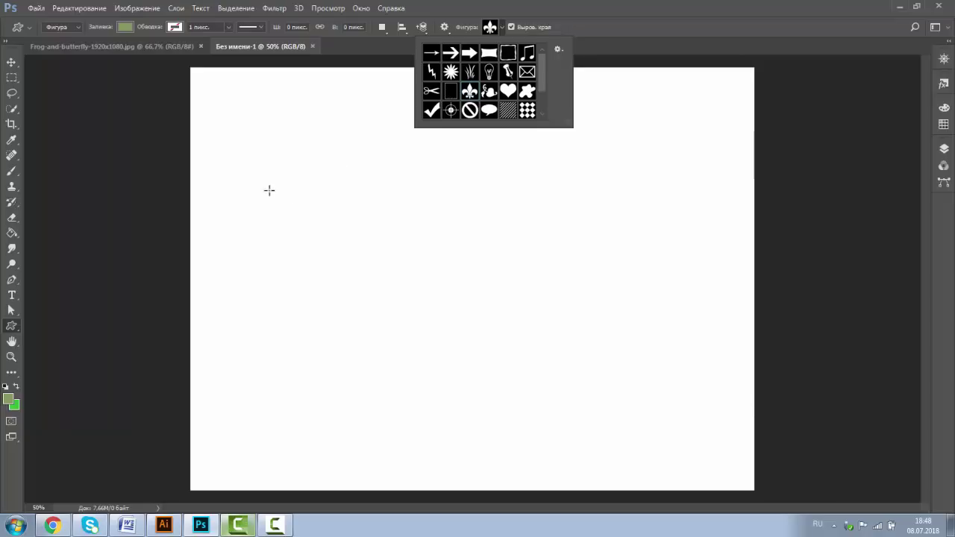
left_click_drag(262, 191, 513, 394)
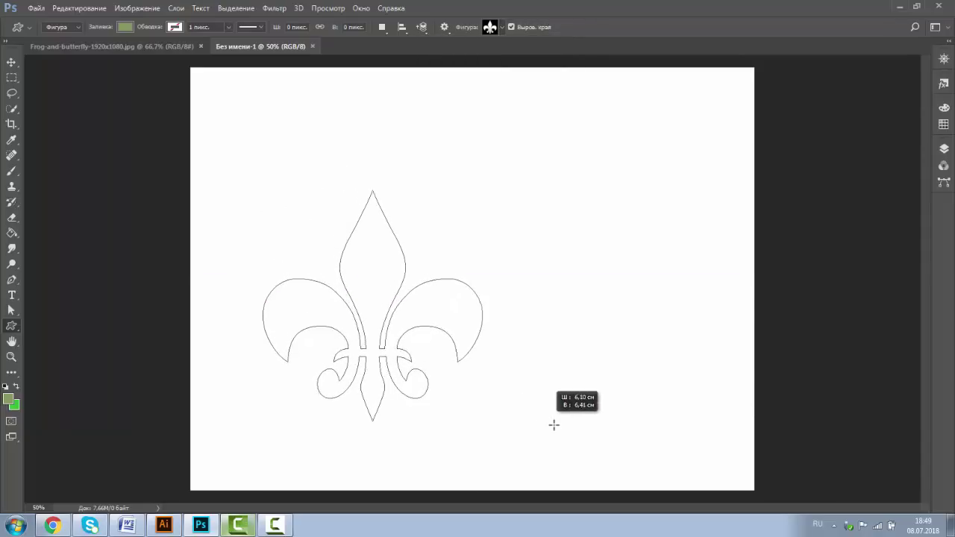
left_click_drag(513, 394, 581, 452)
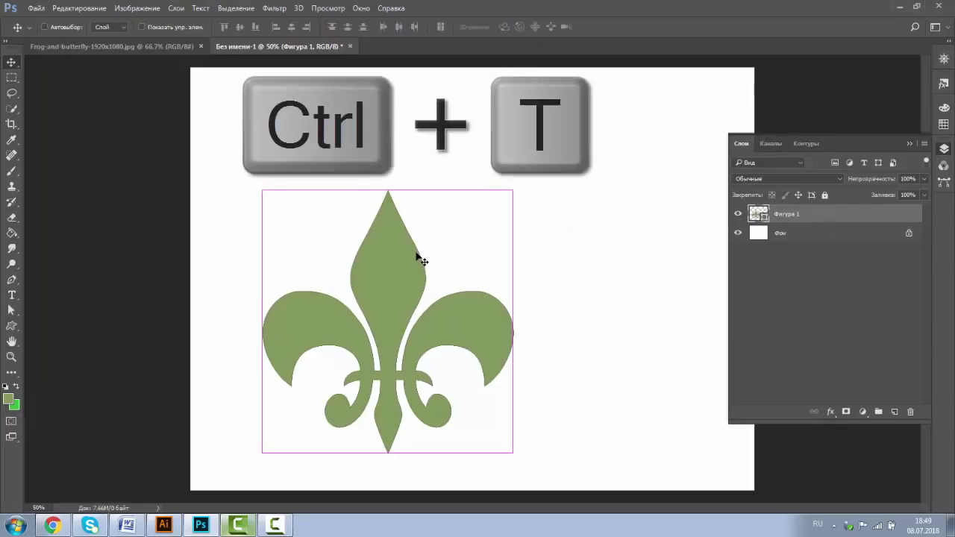
Scale the fleur-de-lis to about 130%, apply the transform, and zoom into its right edge
key("ctrl+t")
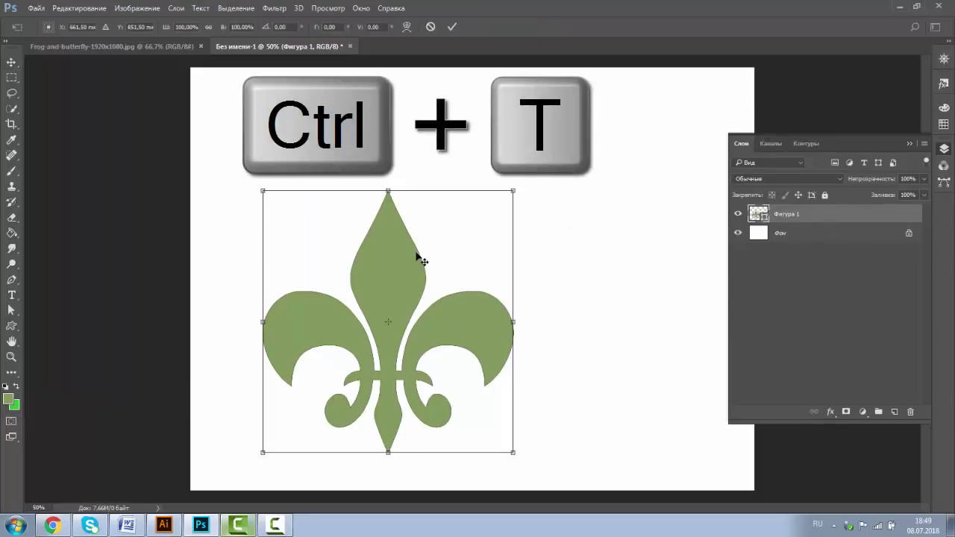
left_click_drag(513, 192, 600, 134)
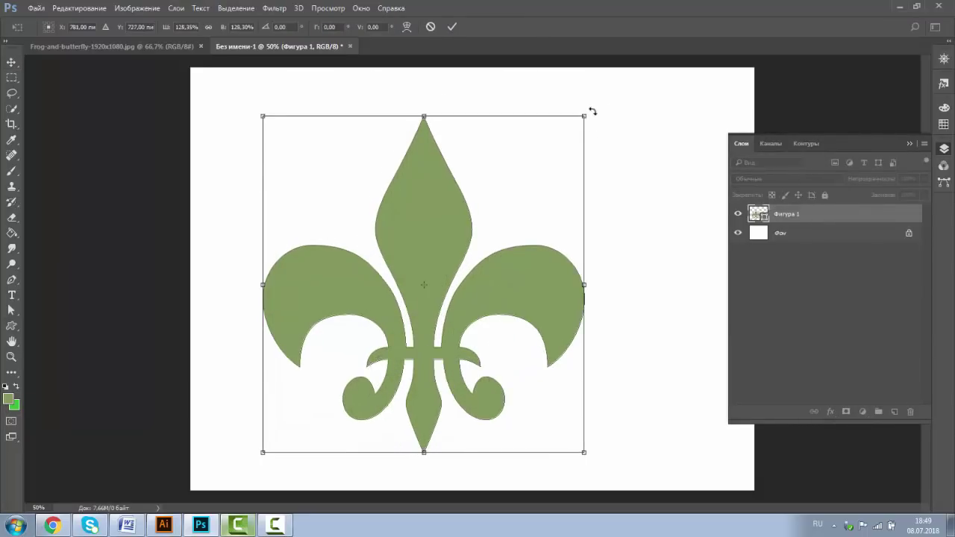
mouse_move(584, 116)
left_mouse_down()
mouse_move(361, 292)
mouse_move(515, 131)
mouse_move(575, 100)
left_mouse_up()
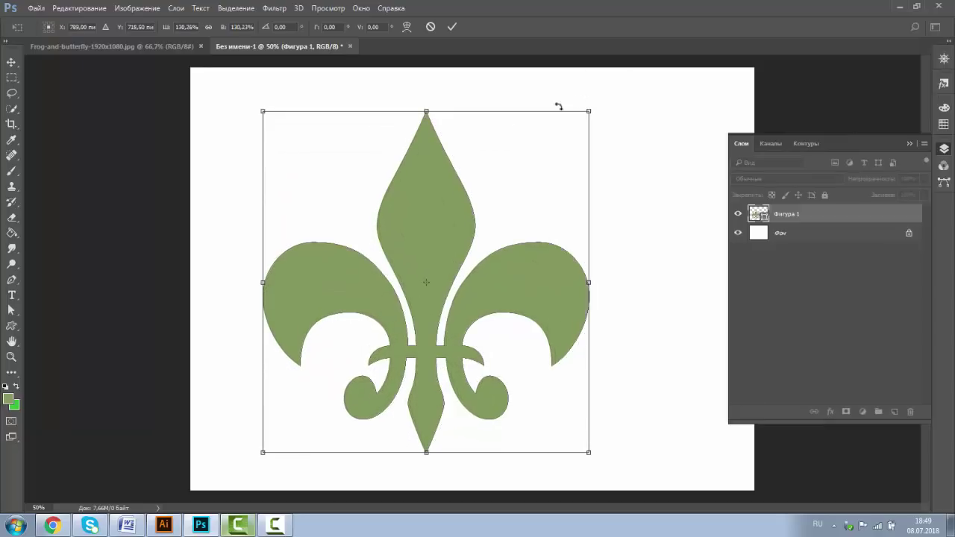
left_click(11, 357)
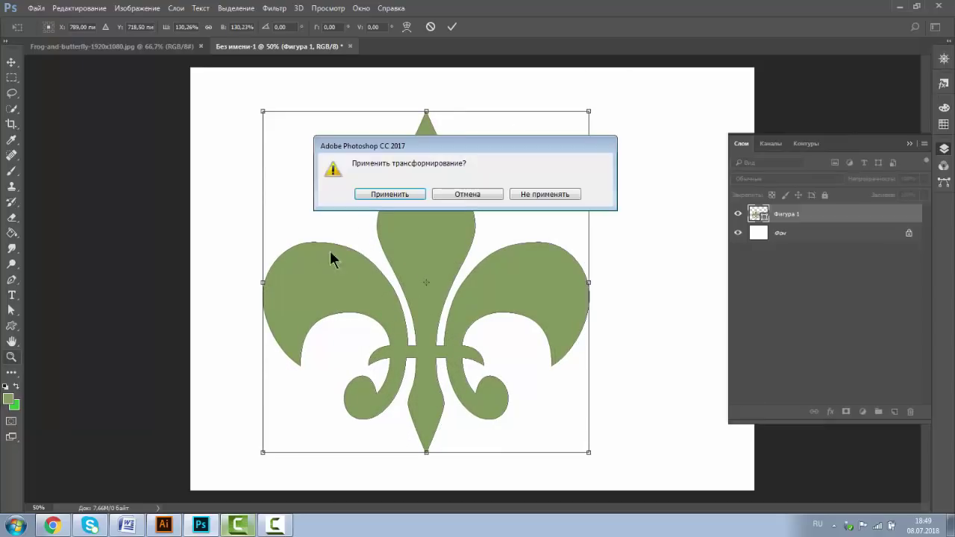
left_click(379, 194)
left_click_drag(364, 201, 493, 301)
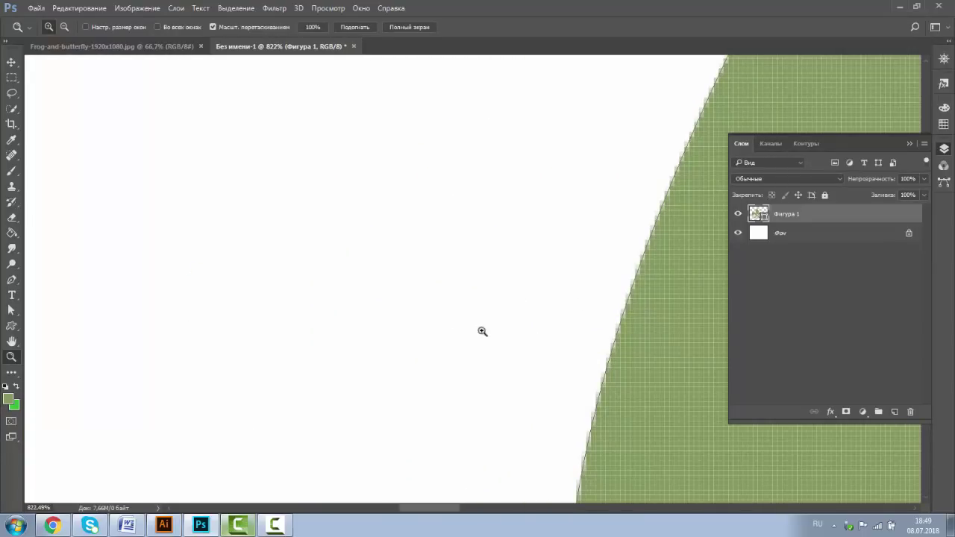
Zoom to about 2400% on the fleur-de-lis edge pixels, then back out to about 44%
left_click_drag(555, 326, 671, 314)
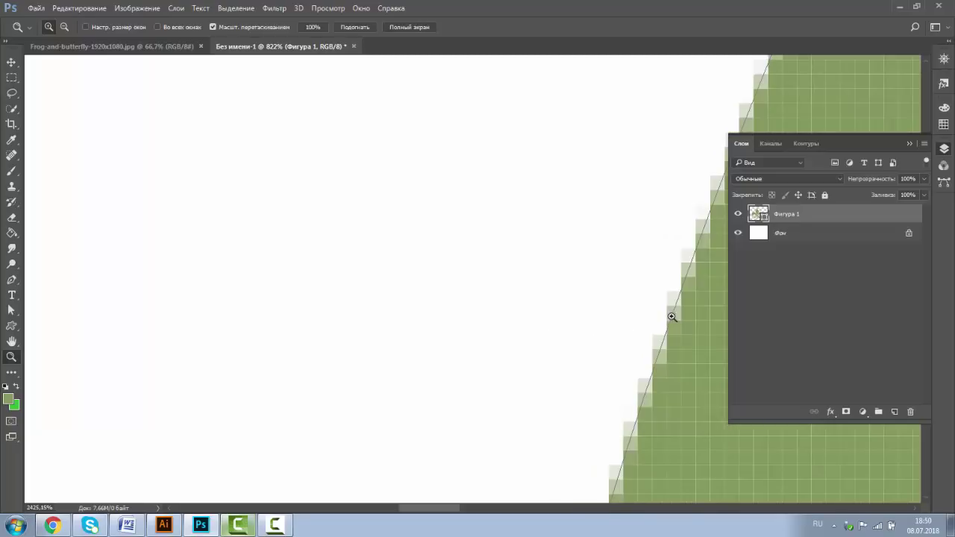
left_click(536, 362, "alt")
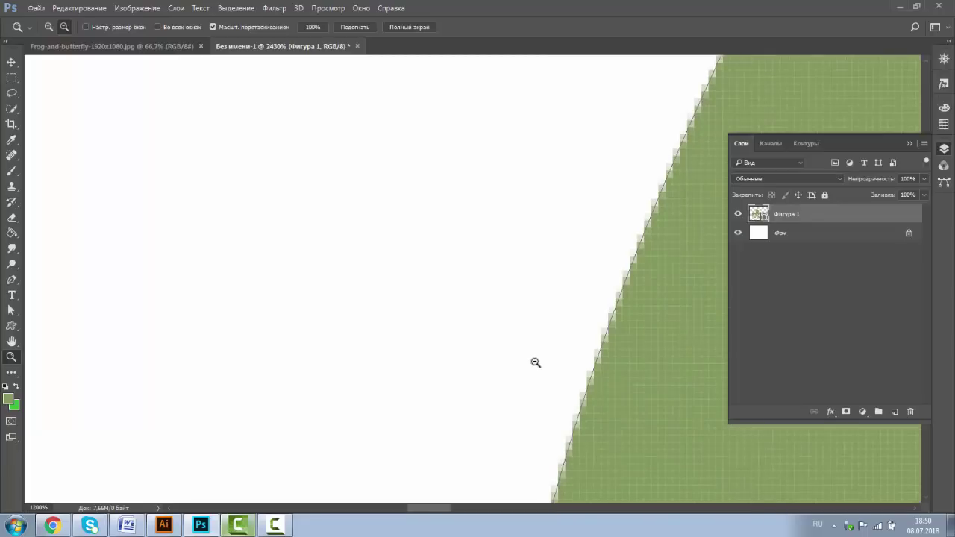
left_click_drag(536, 362, 535, 362)
left_click(11, 61)
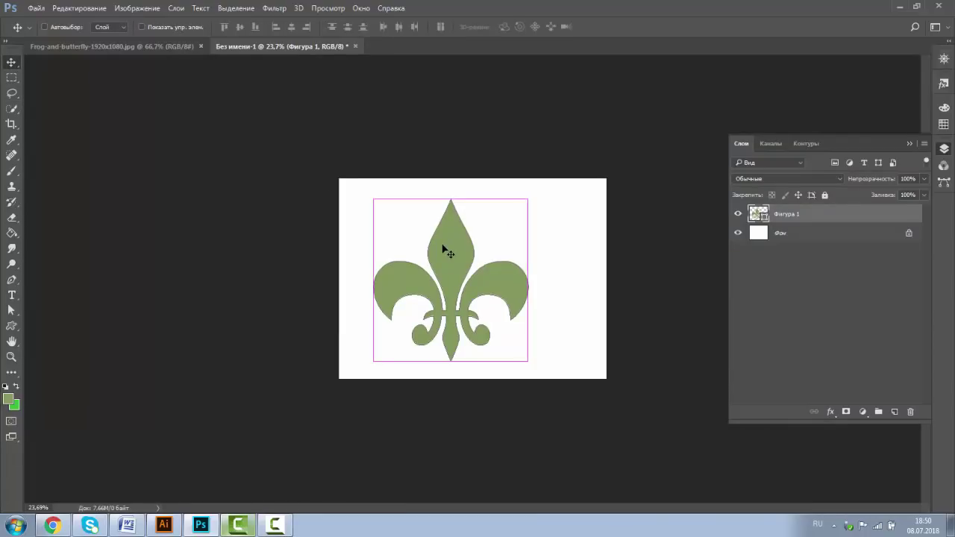
Shrink the fleur-de-lis to about 12% near the canvas's bottom-left and commit the transform
key("ctrl+t")
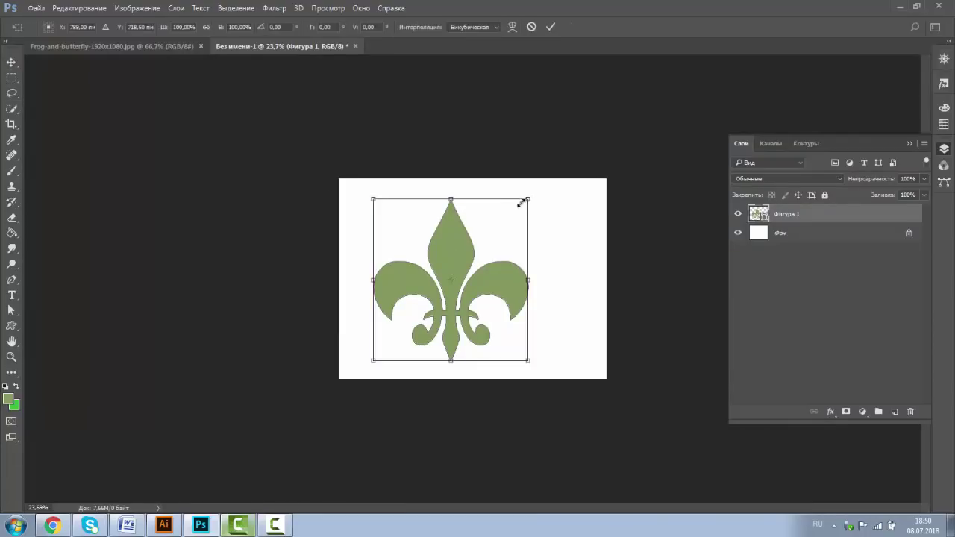
left_click_drag(521, 203, 358, 311)
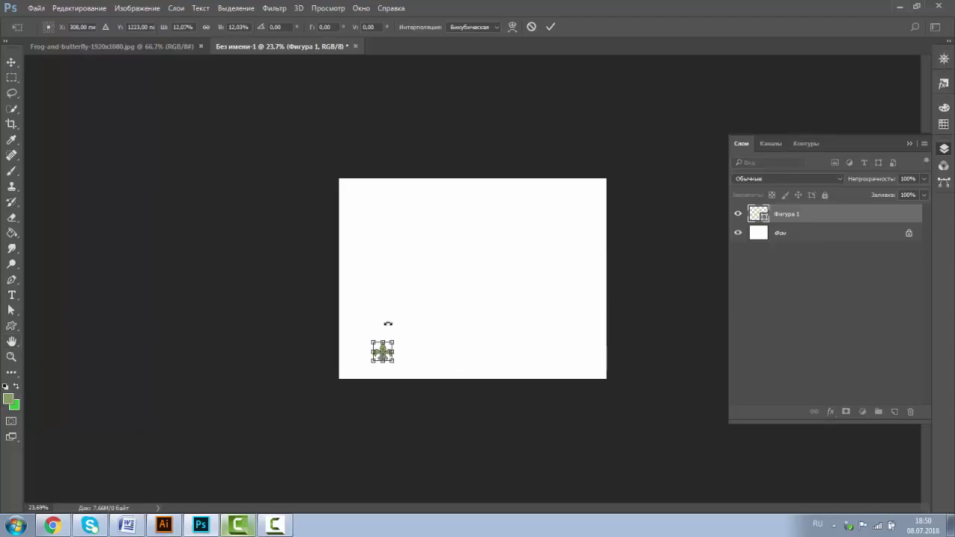
left_click(551, 27)
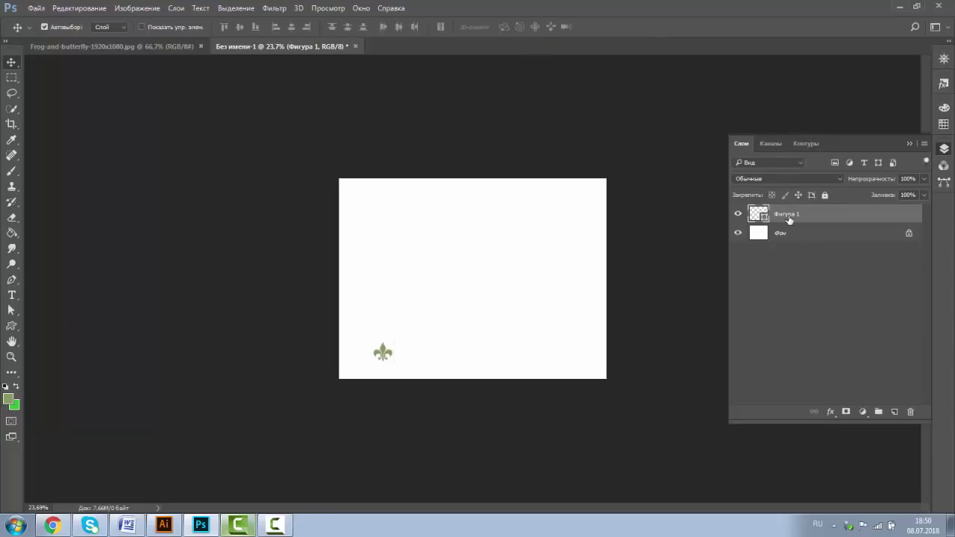
right_click(789, 219)
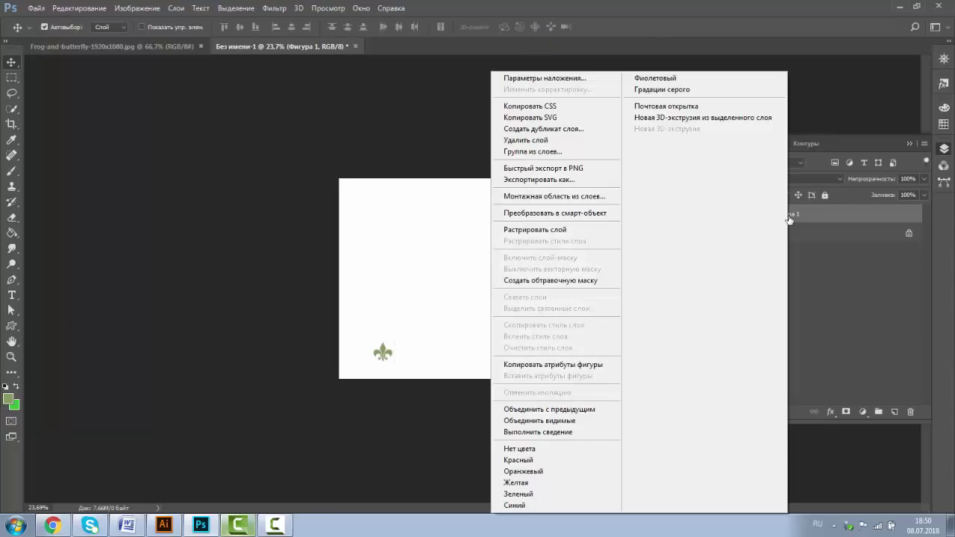
Duplicate layer Фигура 1 and place the copy right of the original, zoomed in on both
left_click(578, 129)
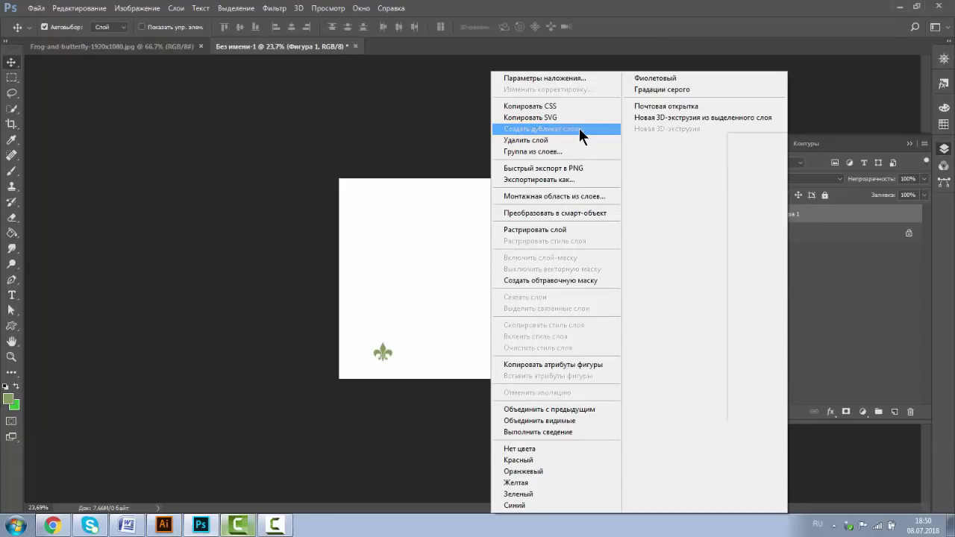
left_click(597, 158)
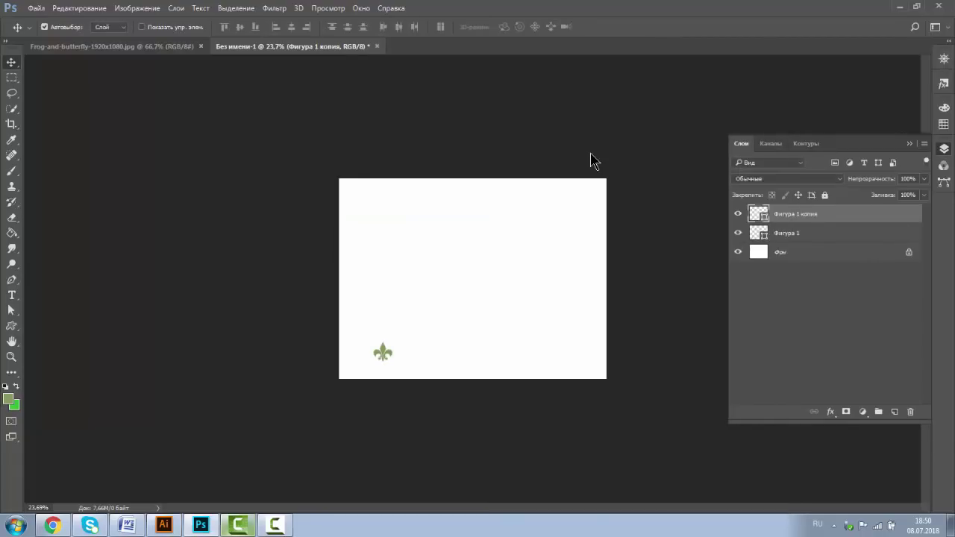
left_click_drag(382, 352, 410, 352)
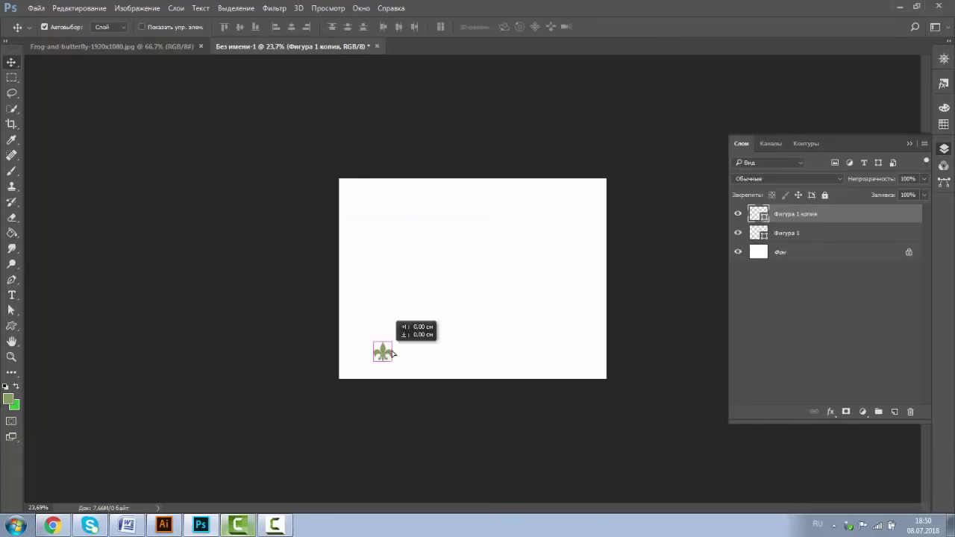
left_click(11, 357)
left_click_drag(377, 348, 478, 396)
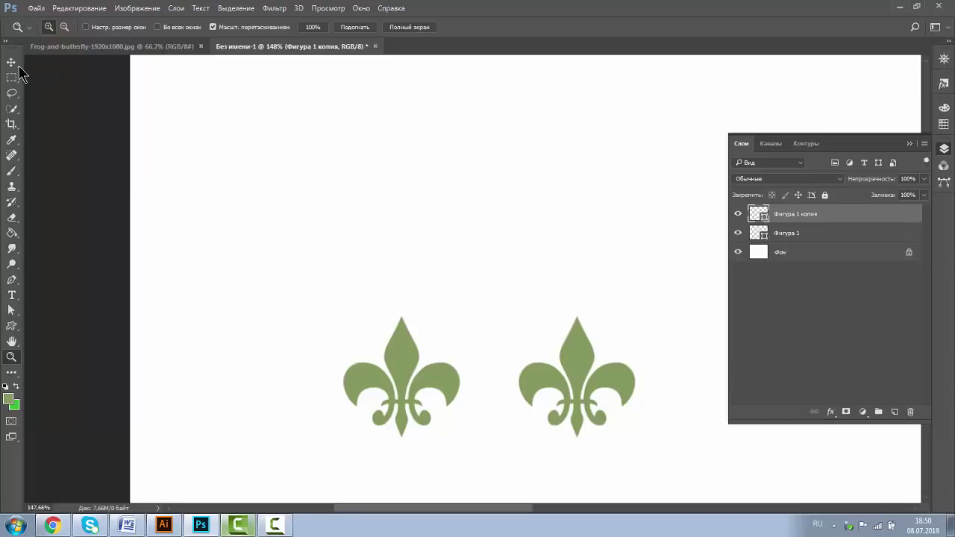
Rasterize the Фигура 1 копия layer with the Move tool selected
right_click(19, 66)
left_click(74, 73)
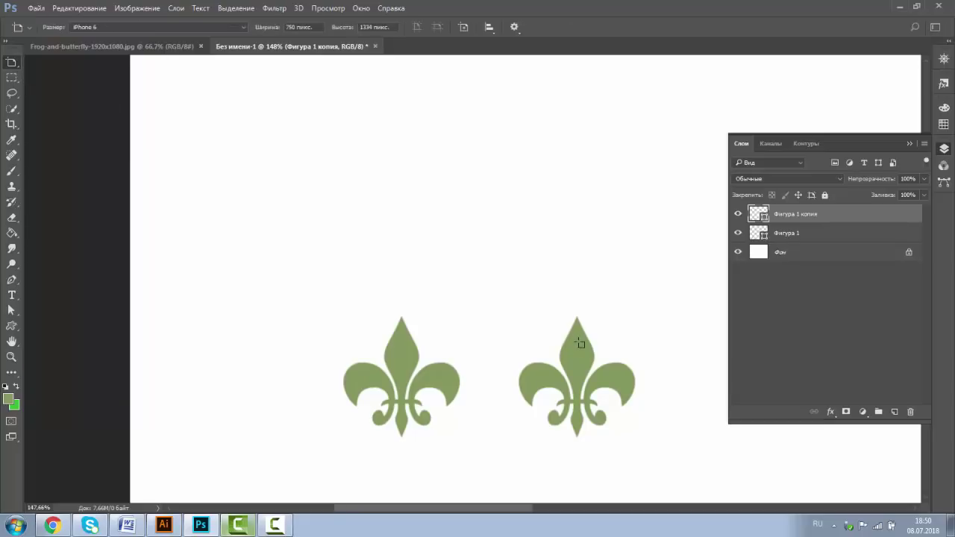
right_click(12, 64)
left_click(45, 65)
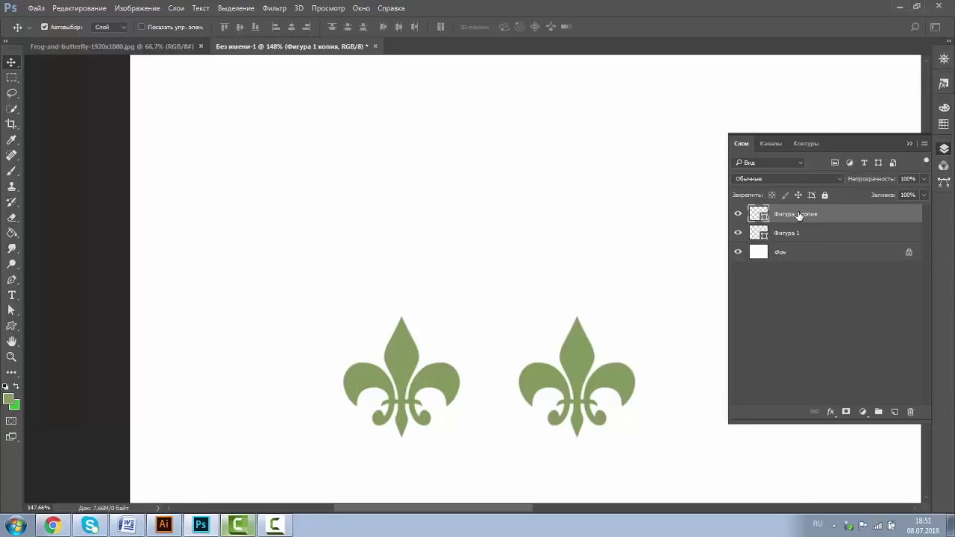
right_click(799, 216)
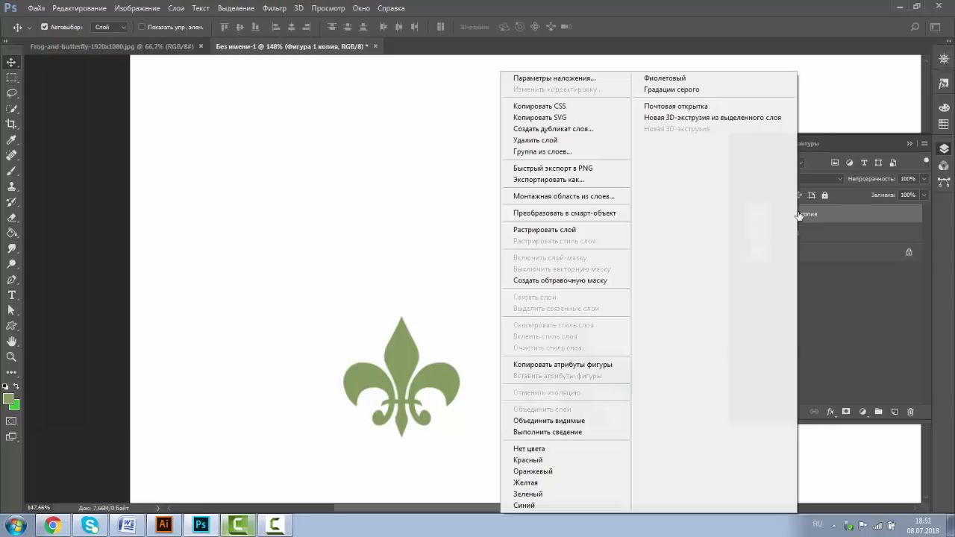
left_click(568, 229)
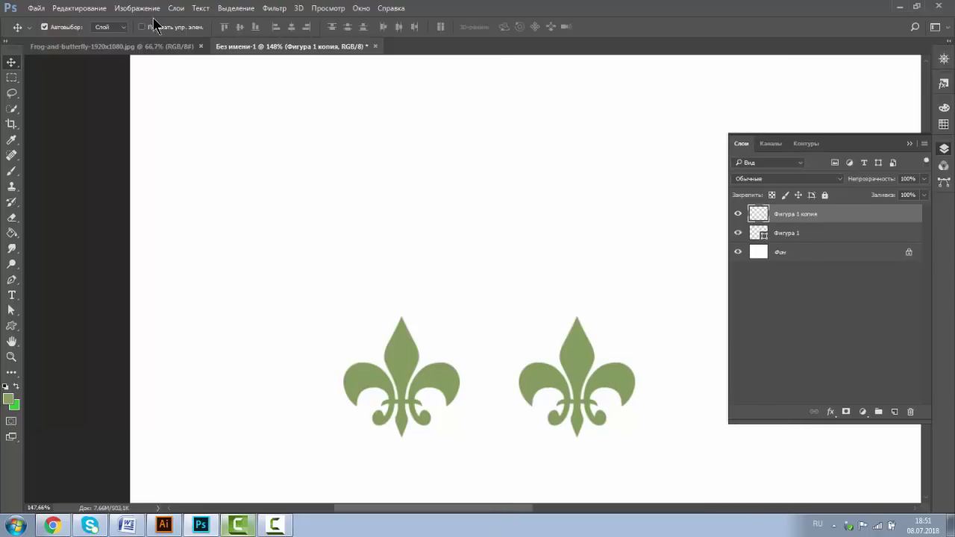
Browse the Layer menu, then zoom out to see both fleurs-de-lis
left_click(176, 9)
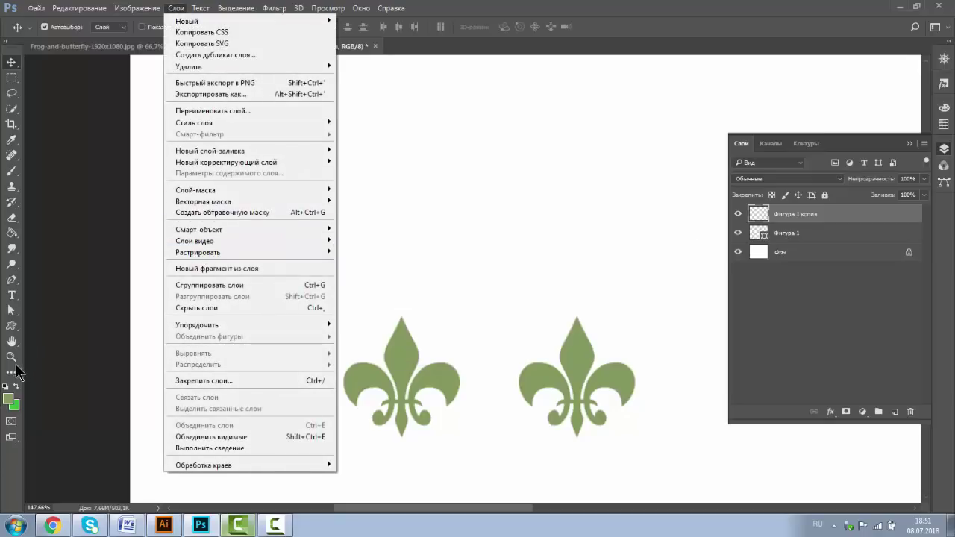
left_click(149, 304)
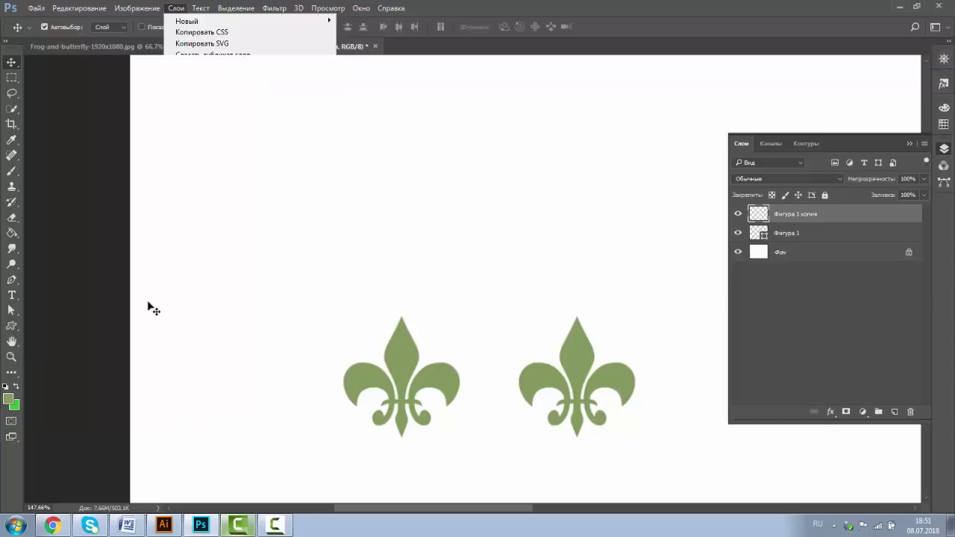
left_click(11, 356)
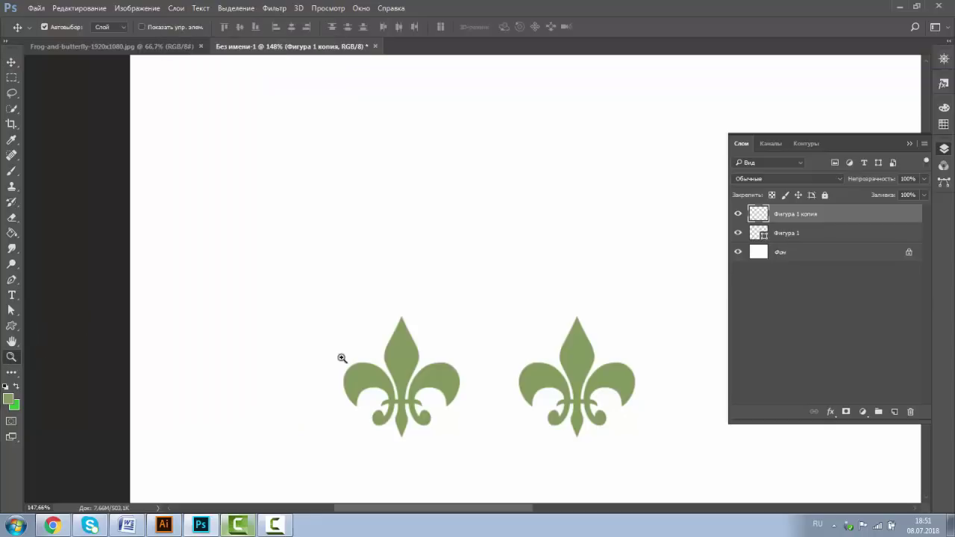
left_click(516, 353, "alt")
left_click(590, 350, "alt")
left_click(11, 62)
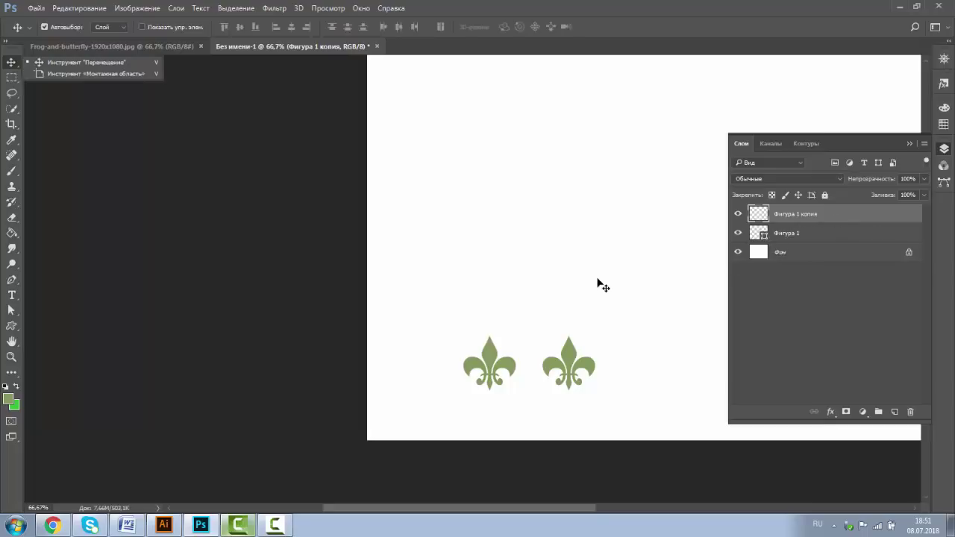
Enlarge the rasterized fleur-de-lis copy to about 614% with Free Transform
key("ctrl")
key("ctrl+t")
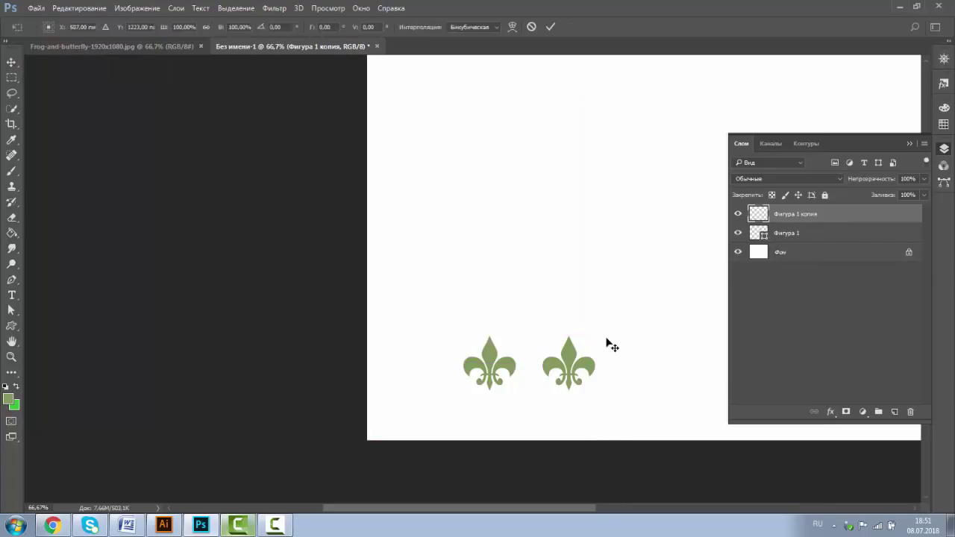
left_click_drag(595, 338, 877, 108)
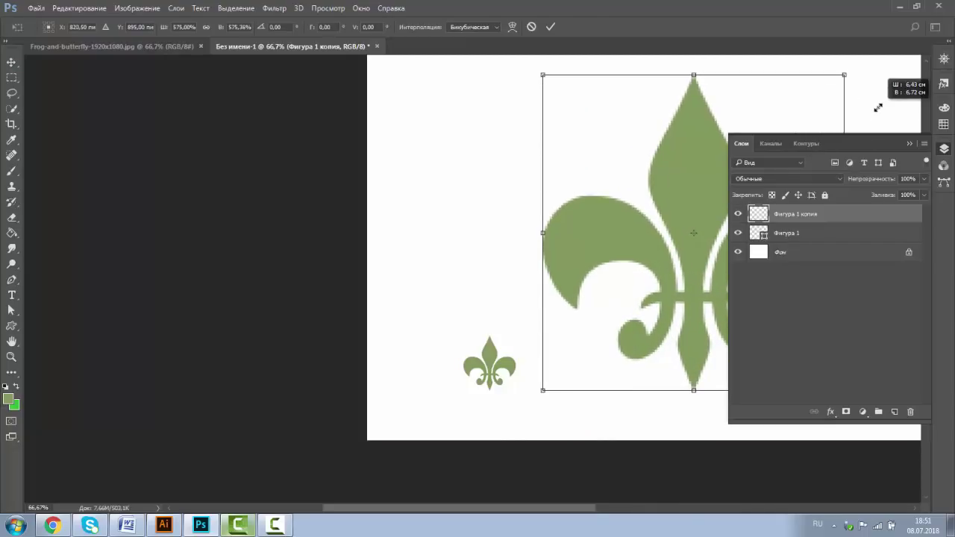
left_click_drag(877, 108, 901, 89)
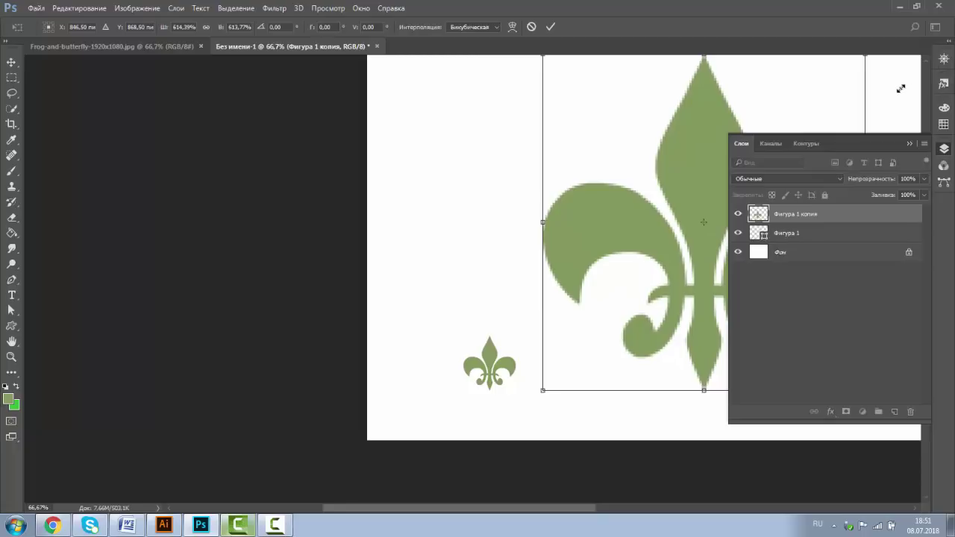
left_click(551, 30)
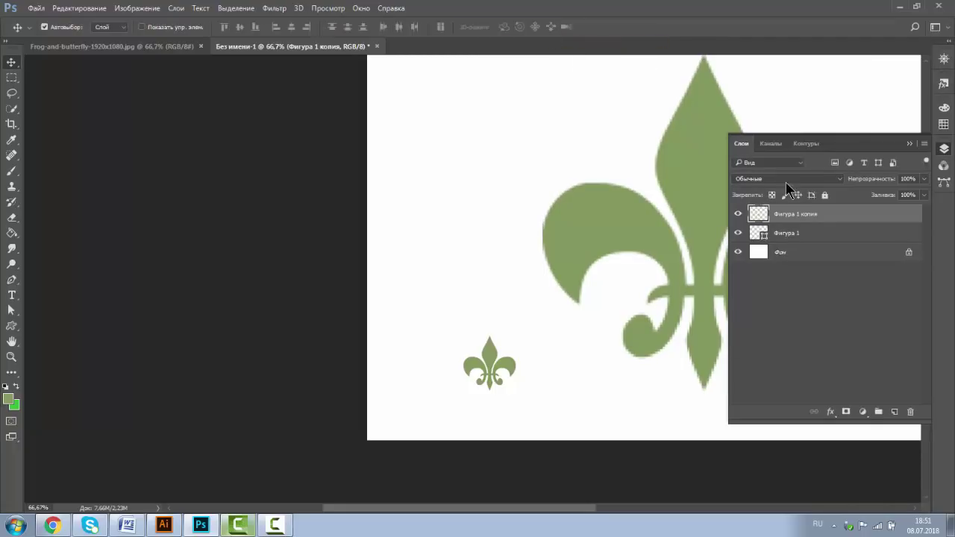
Scale the vector Фигура 1 layer up to about 574% and apply the transformation
left_click(808, 237)
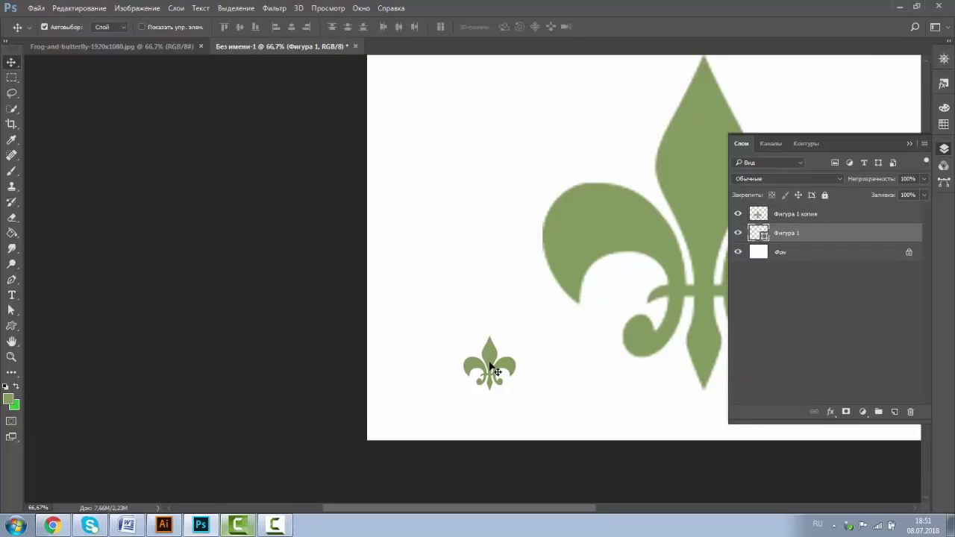
key("ctrl+t")
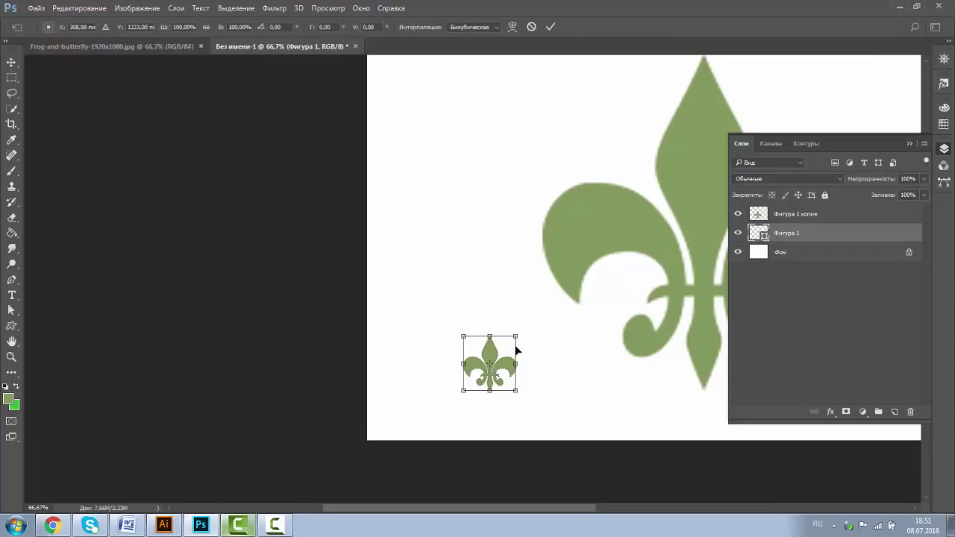
left_click_drag(514, 338, 764, 75)
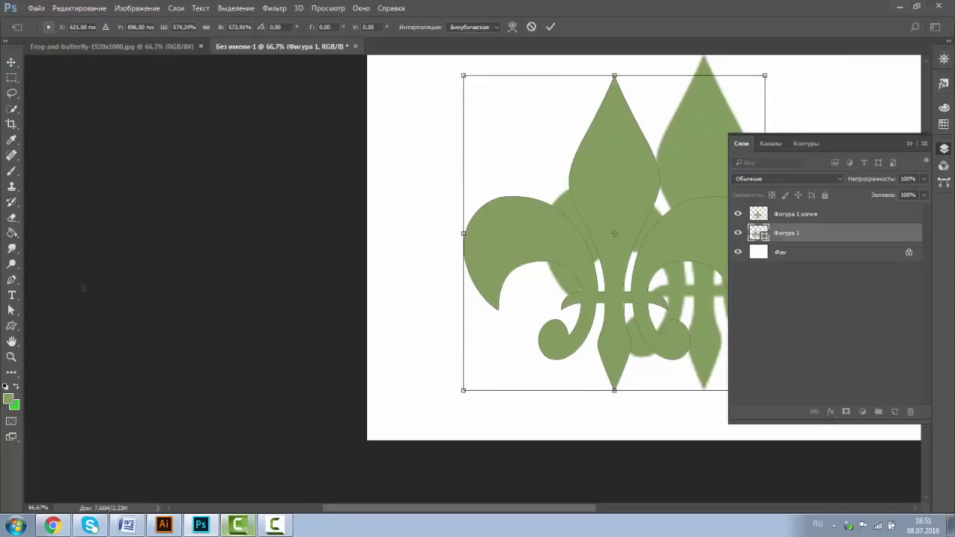
left_click(11, 356)
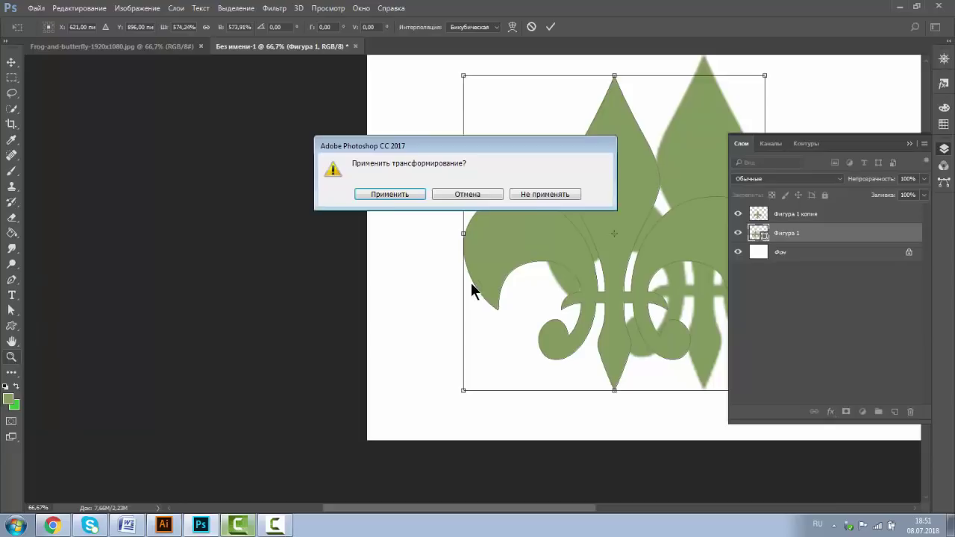
left_click(388, 194)
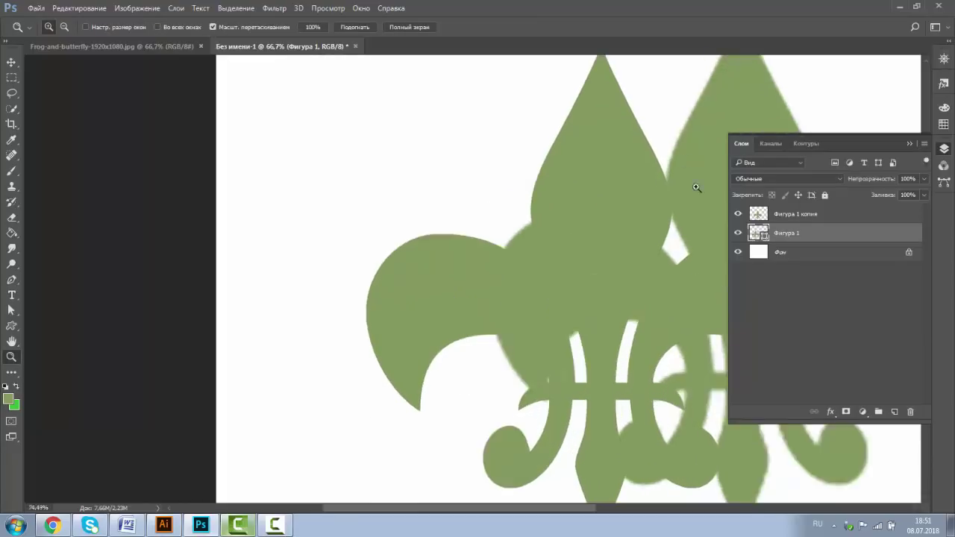
Zoom in on the blurry fleur-de-lis edges, then zoom back out to 33.3%
left_click_drag(637, 131, 910, 147)
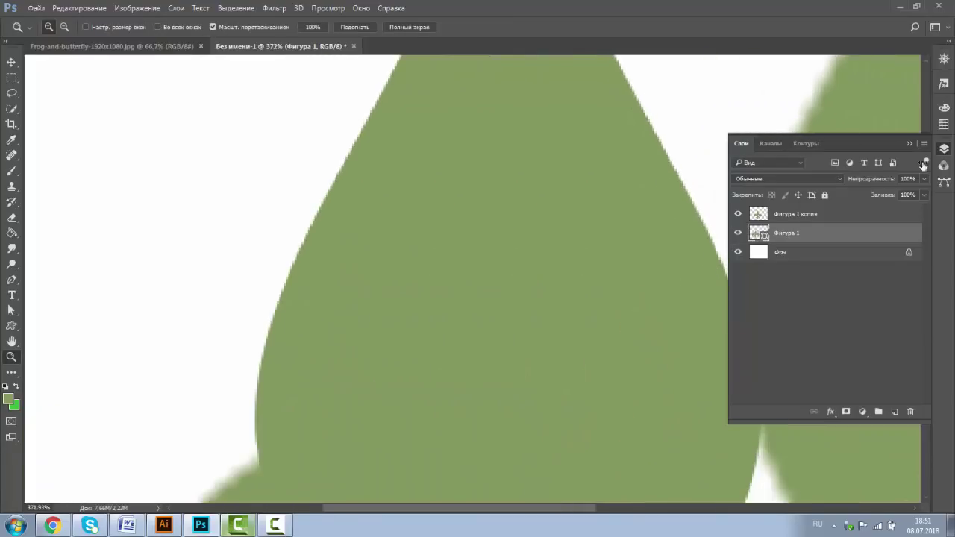
left_click(909, 142)
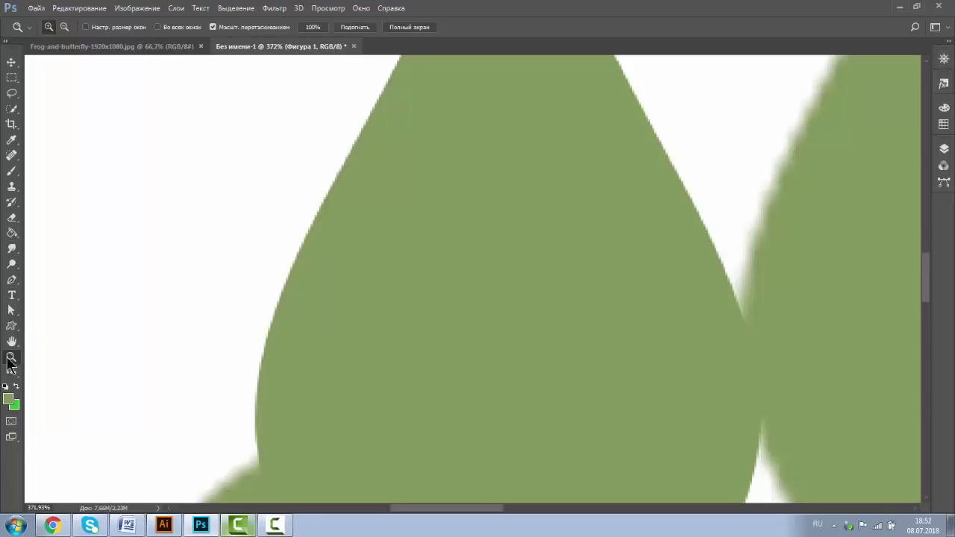
key("alt")
left_click(694, 328, "alt")
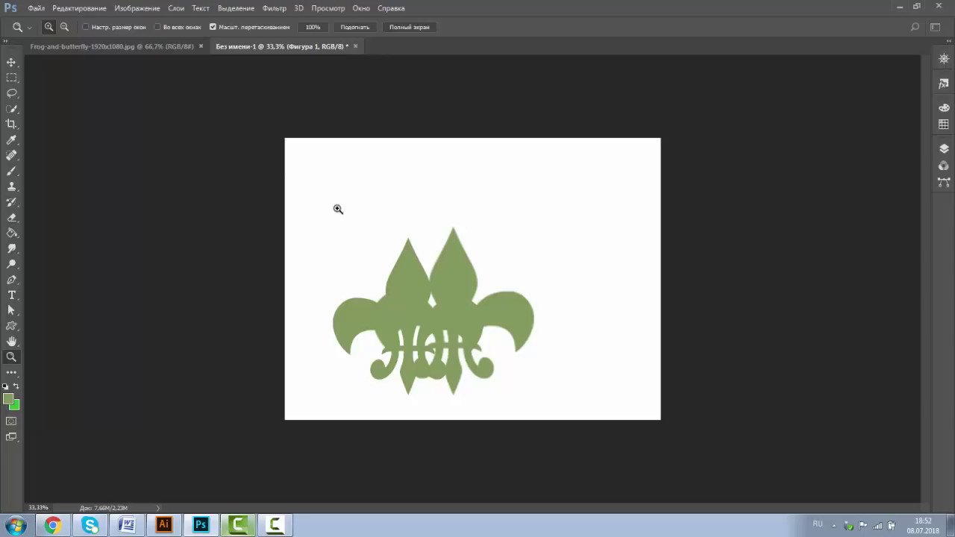
left_click(36, 10)
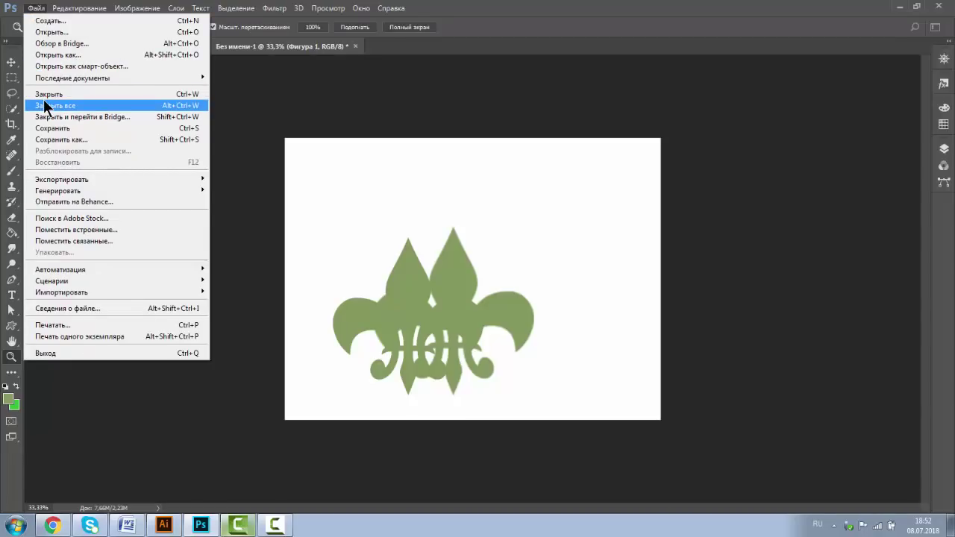
Create a new 16 × 12 cm document and select the Custom Shape tool
left_click(43, 23)
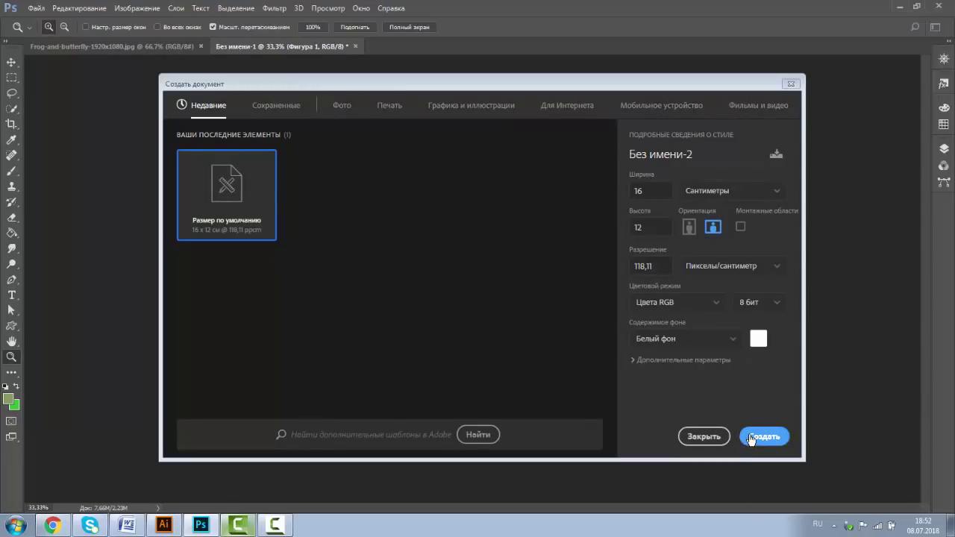
left_click(751, 438)
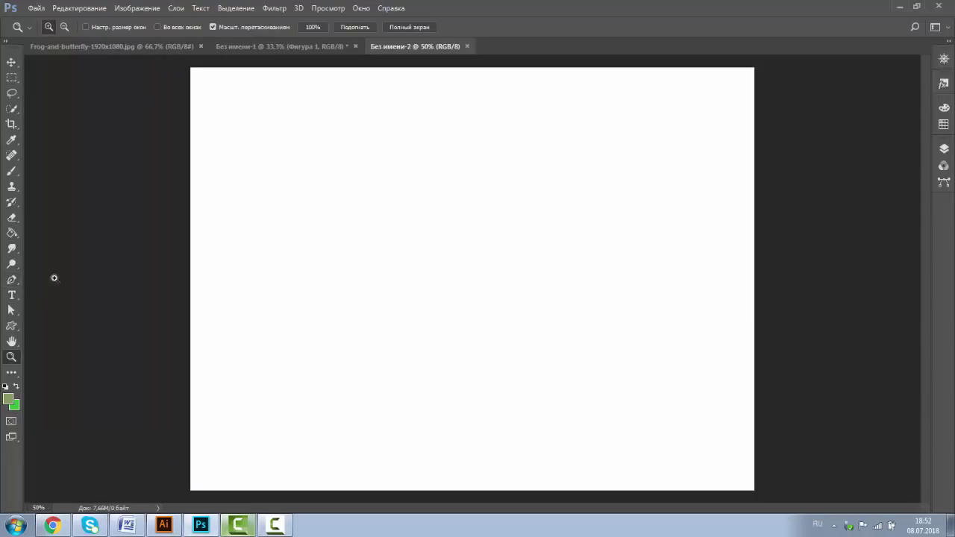
left_click(11, 281)
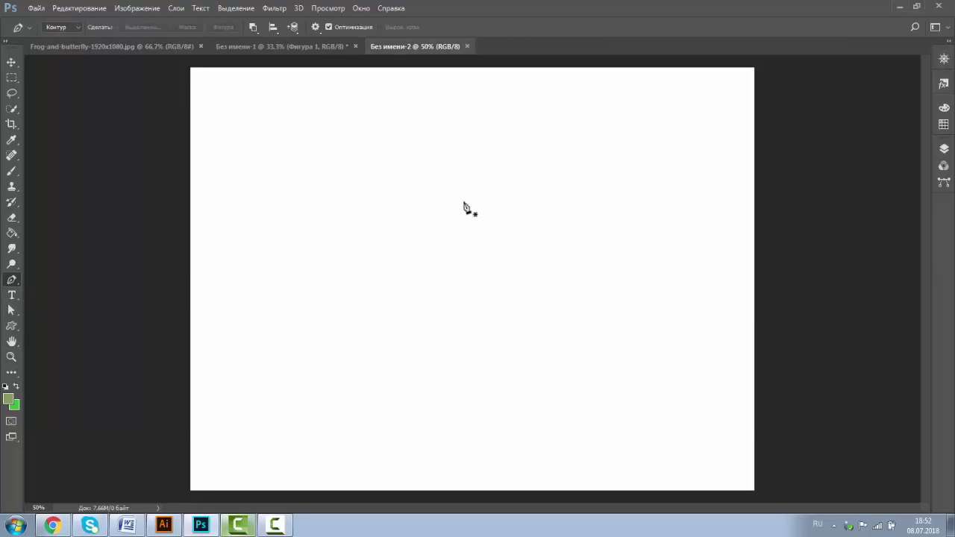
key("v")
left_click(10, 328)
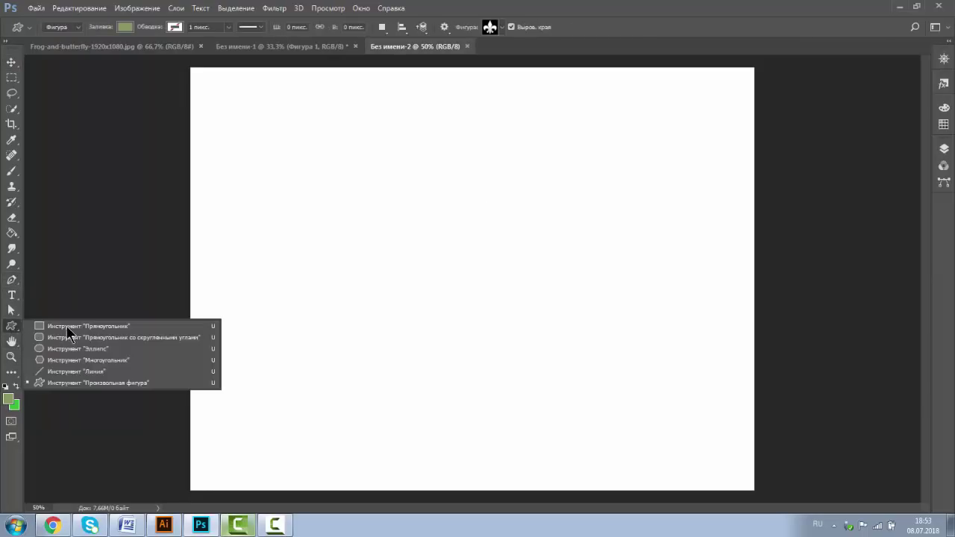
left_click(70, 383)
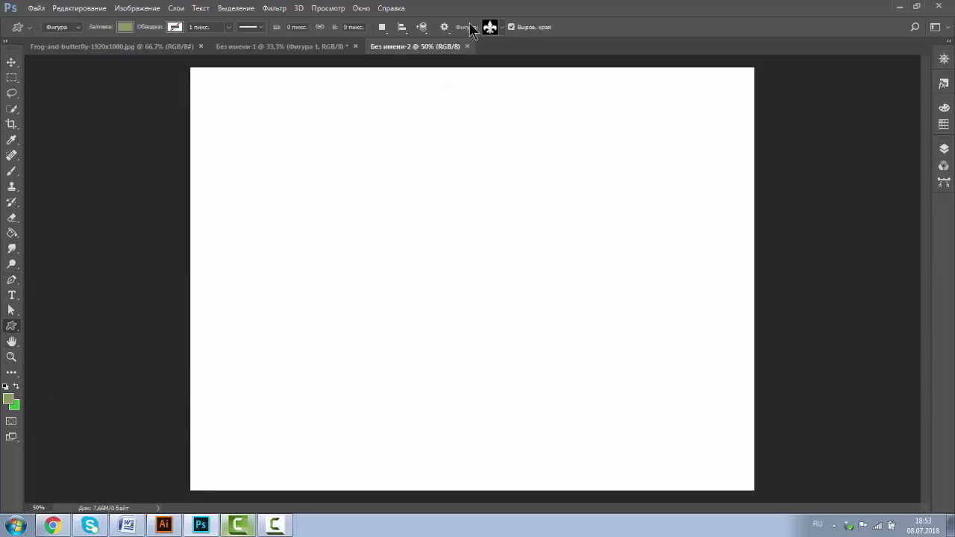
Draw a green scissors custom shape left of the canvas centre
left_click(499, 27)
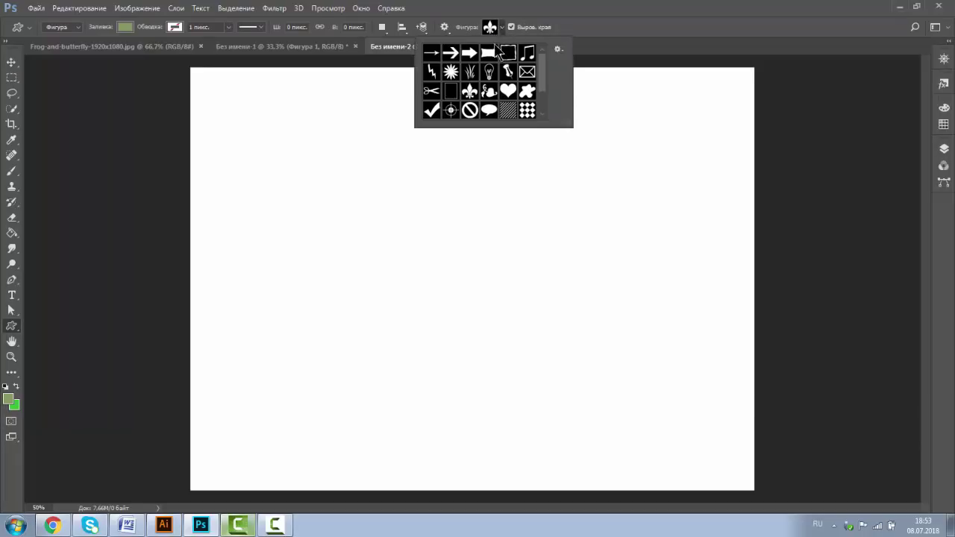
left_click(428, 94)
left_click(314, 209)
mouse_move(314, 209)
left_mouse_down()
mouse_move(375, 277)
mouse_move(519, 379)
left_mouse_up()
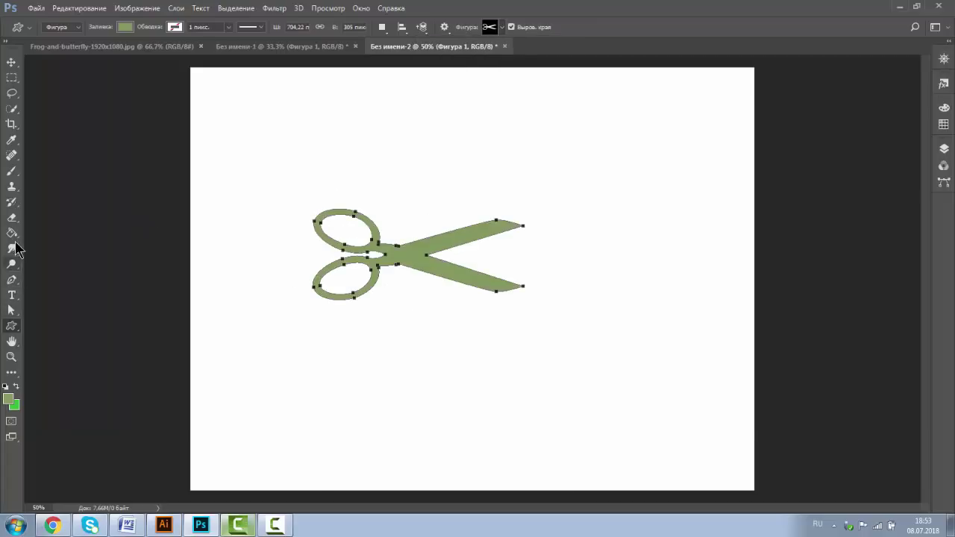
left_click(11, 279)
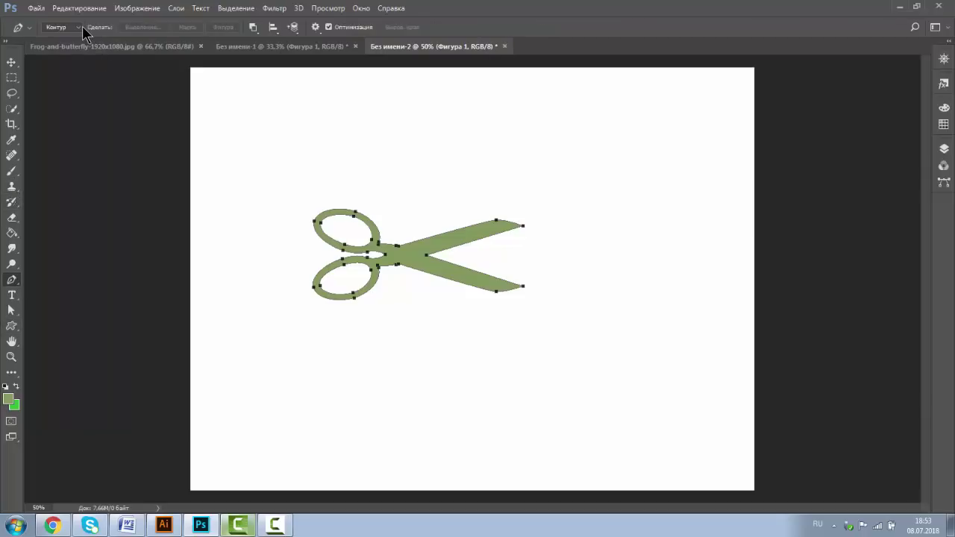
Draw a closed, curved green blob right of the scissors with the Pen in Фигура mode
left_click(79, 28)
left_click(66, 38)
mouse_move(576, 160)
left_mouse_down()
mouse_move(651, 150)
mouse_move(678, 218)
mouse_move(671, 201)
left_mouse_up()
left_click_drag(667, 261, 593, 275)
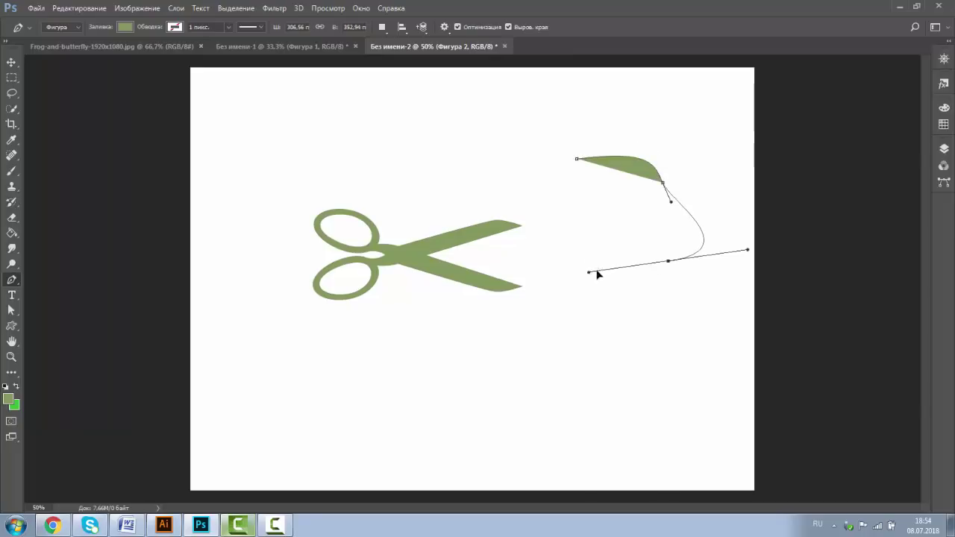
left_click_drag(550, 219, 537, 195)
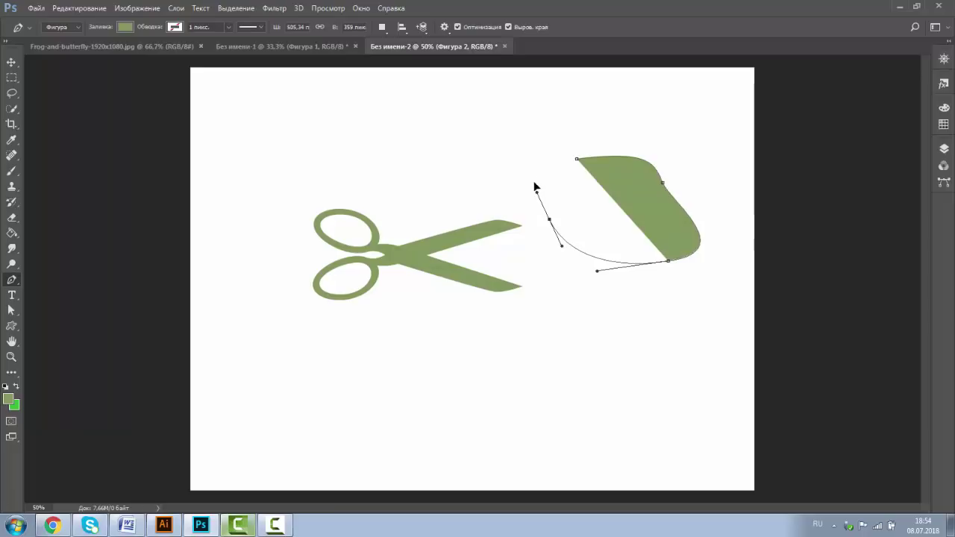
left_click_drag(576, 160, 580, 164)
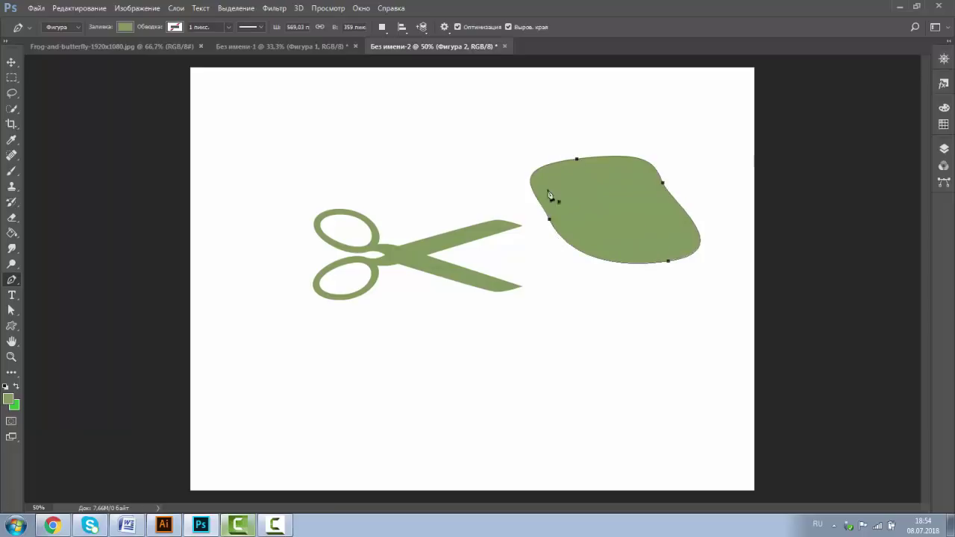
Place a text insertion point below the scissors
left_click(11, 61)
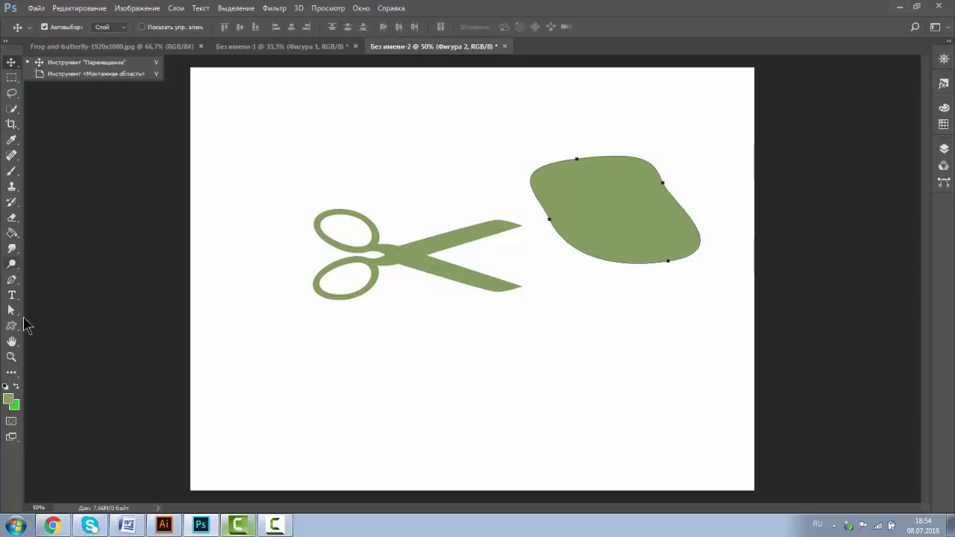
key("t")
left_click(368, 372)
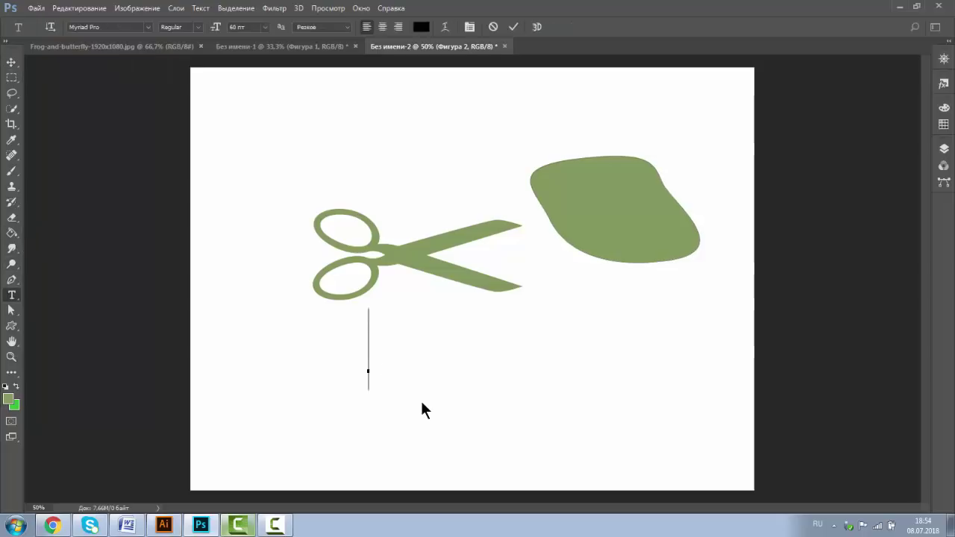
Type the word 'вектор' below the scissors and commit it
type("вектор")
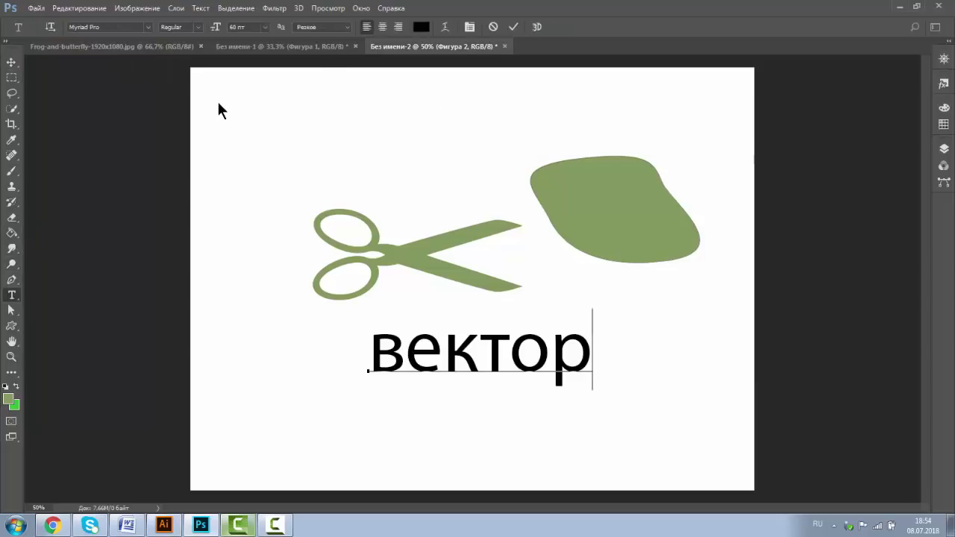
left_click(11, 62)
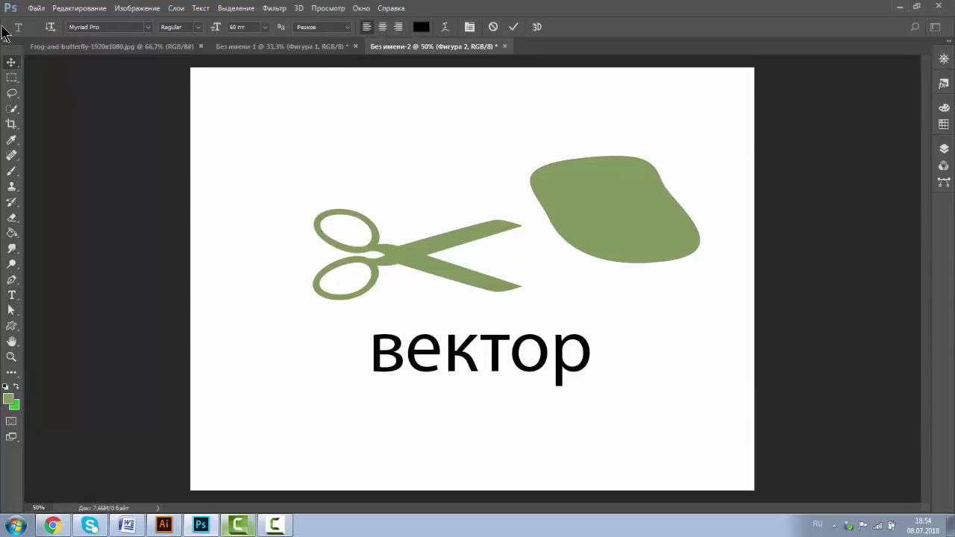
left_click(36, 9)
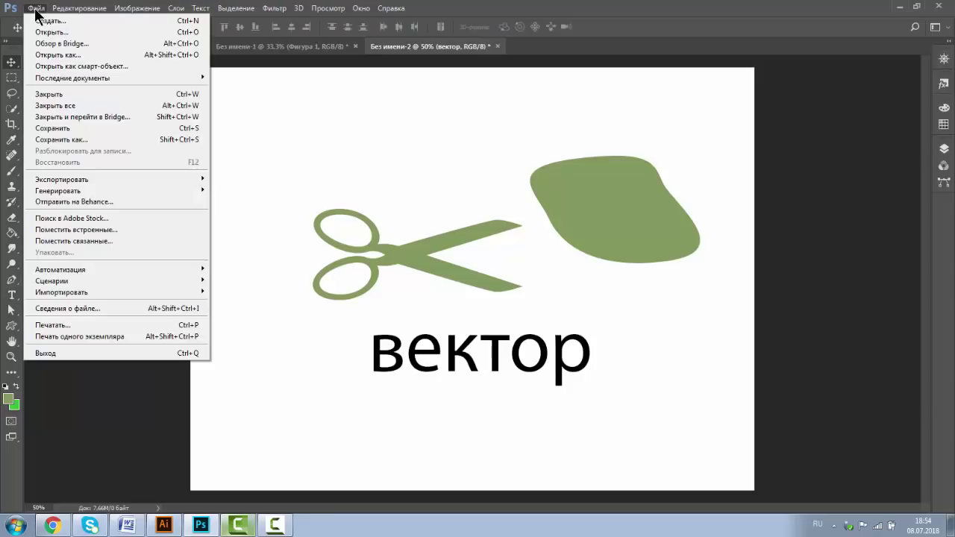
Save the document as Photoshop file Без имени-2.psd with maximum compatibility
left_click(50, 139)
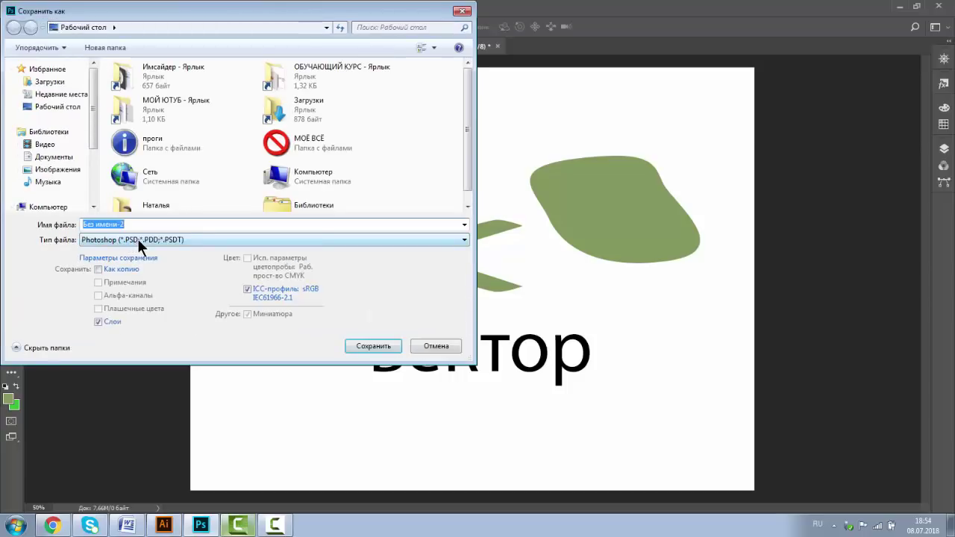
left_click(462, 237)
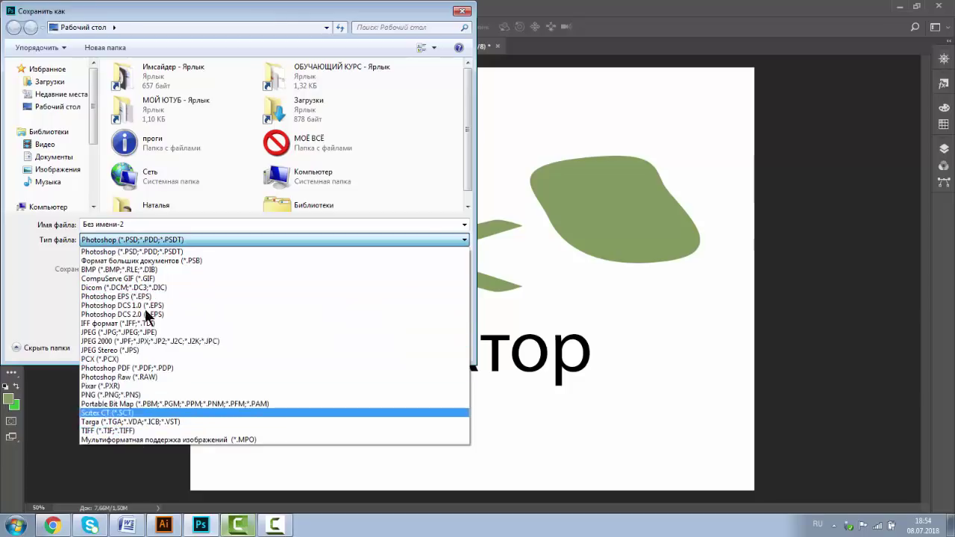
left_click(140, 251)
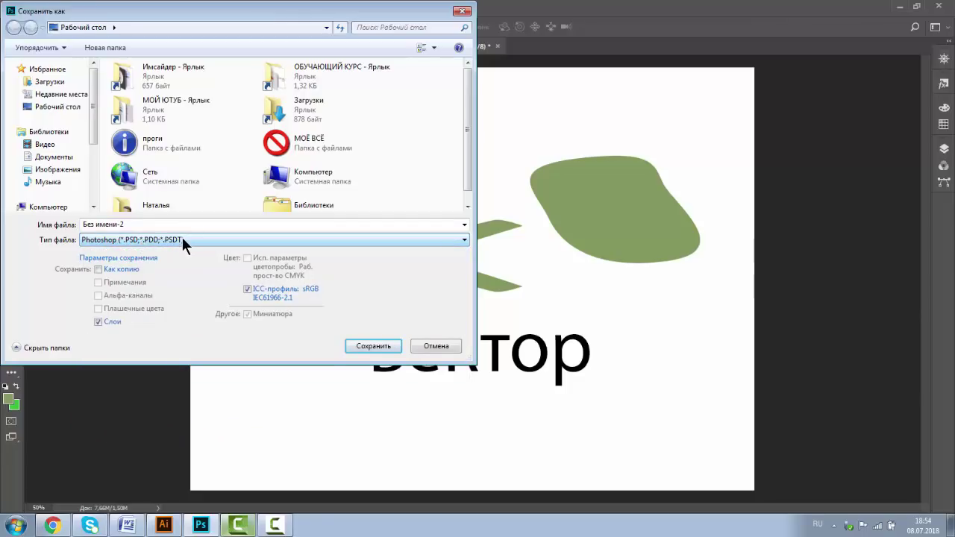
left_click(105, 225)
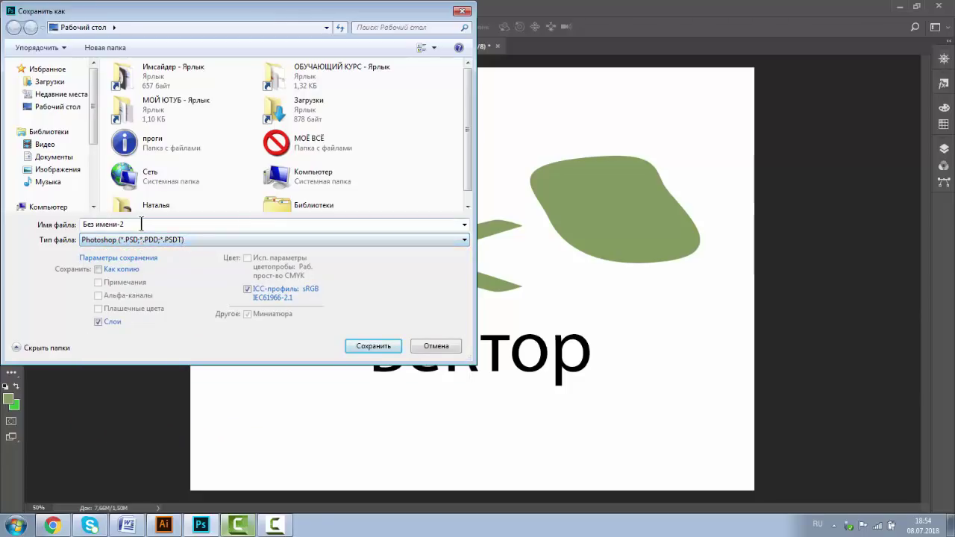
left_click(362, 343)
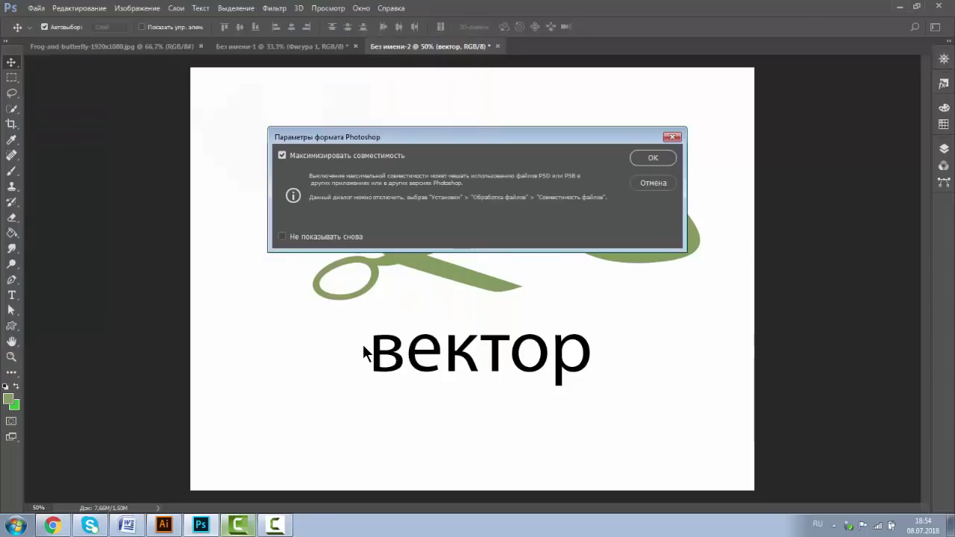
left_click(649, 156)
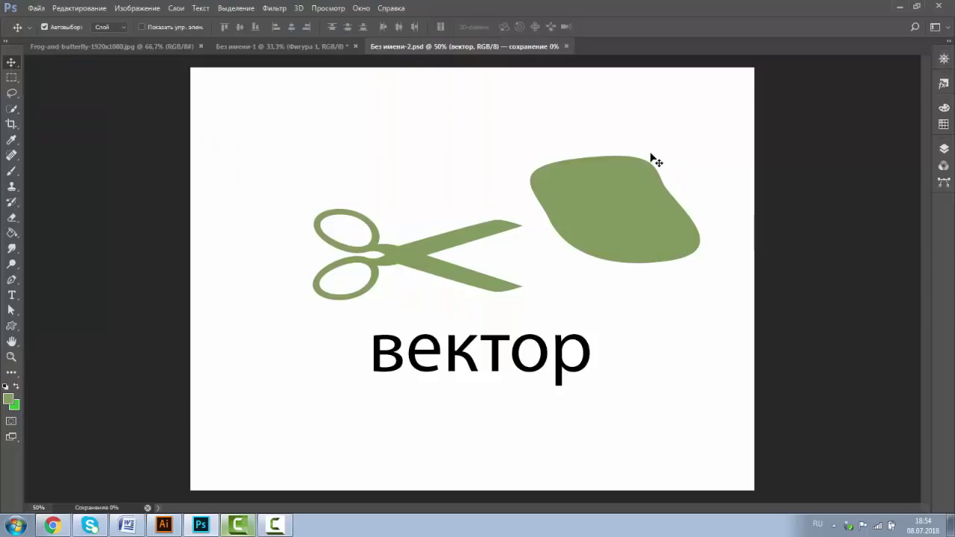
left_click(163, 526)
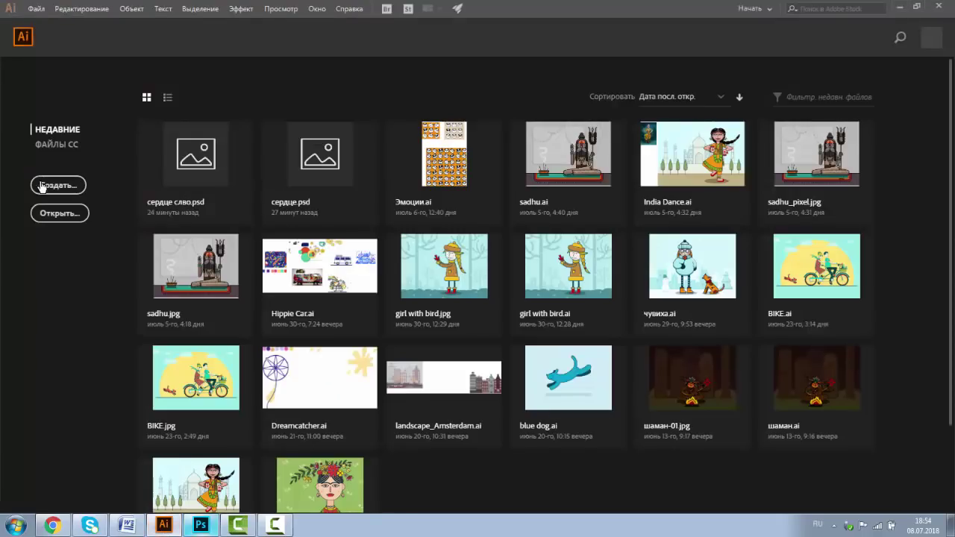
Open Без имени-2.psd in Illustrator with its layers converted to objects
left_click(37, 10)
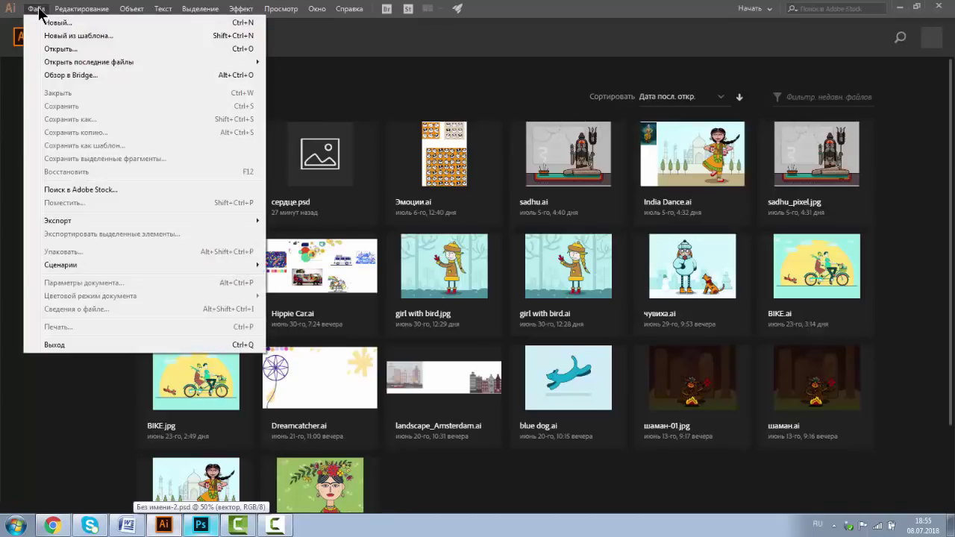
left_click(64, 49)
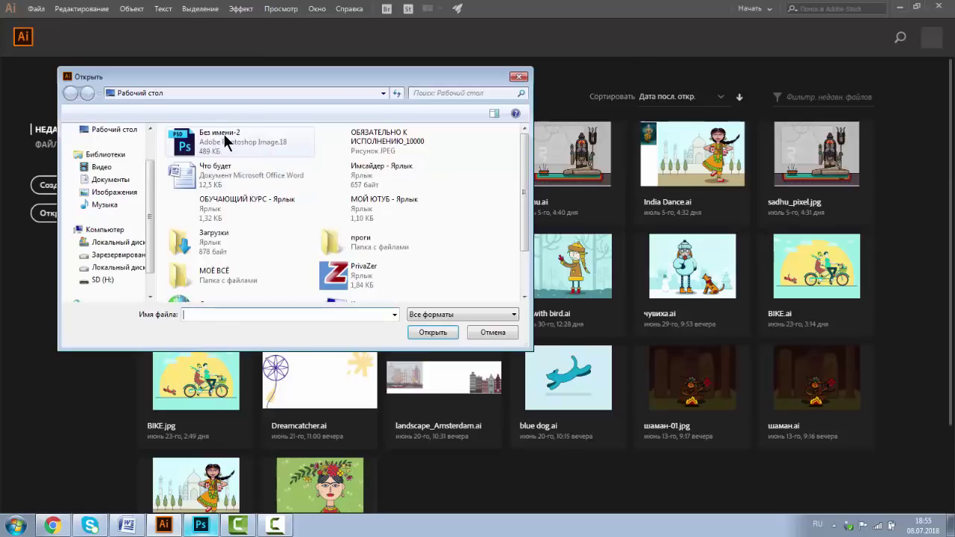
left_click(216, 138)
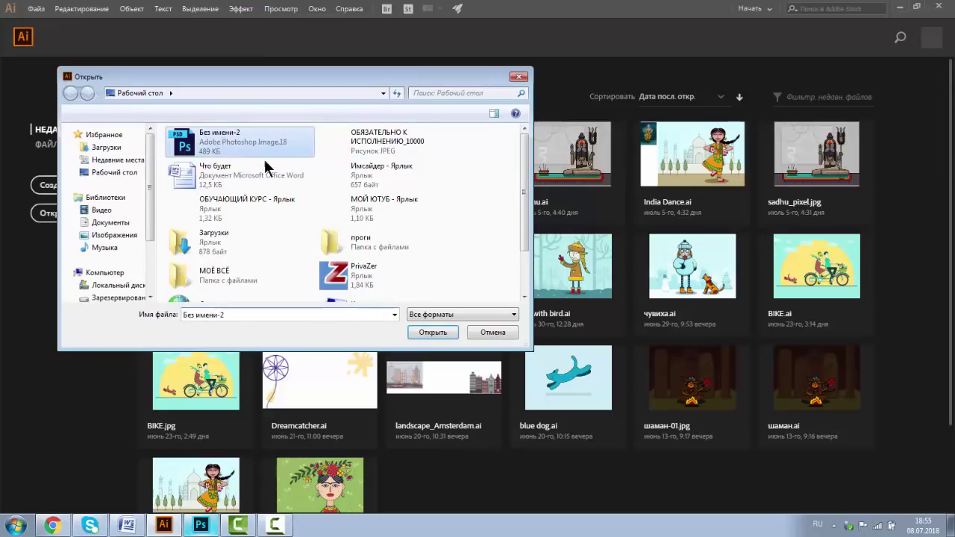
left_click(432, 332)
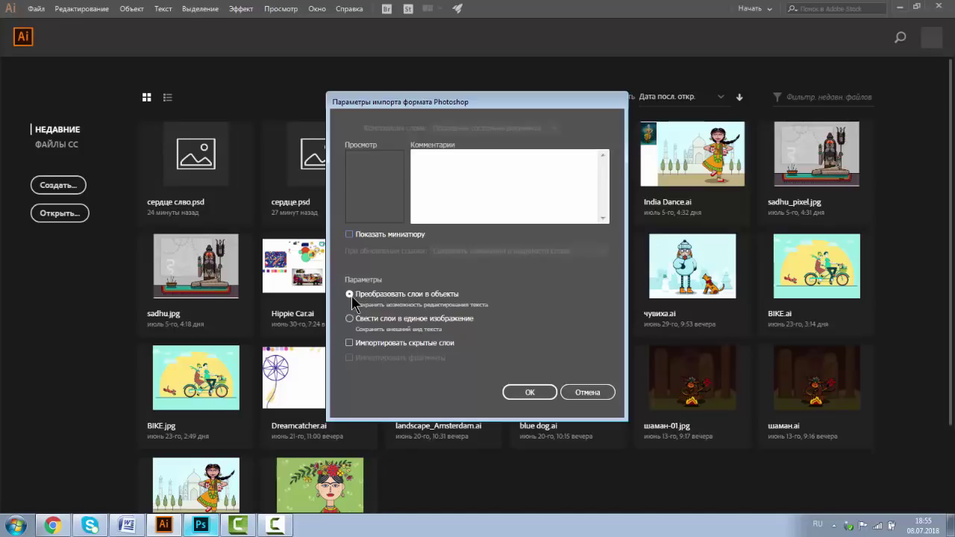
left_click(530, 395)
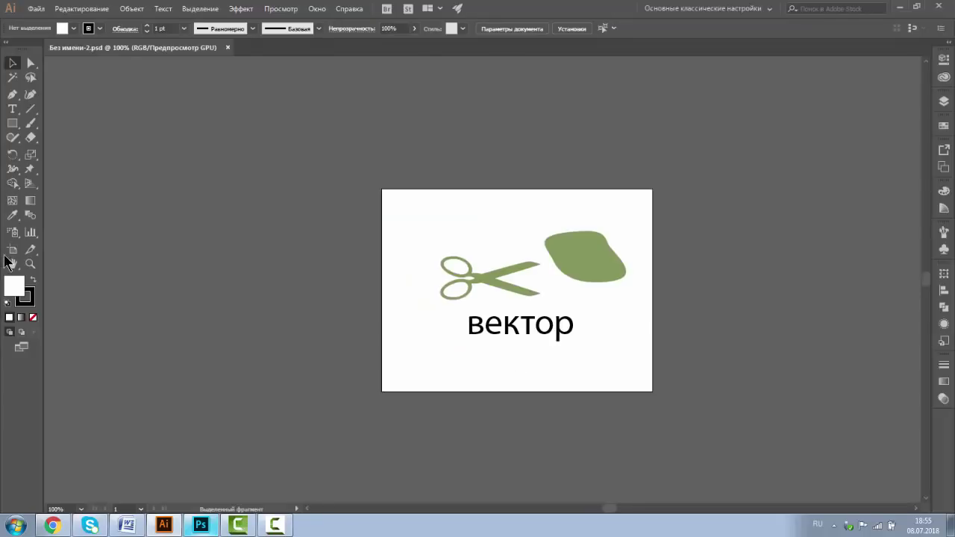
Zoom the artwork to 400% and nudge the green blob slightly down
left_click(30, 263)
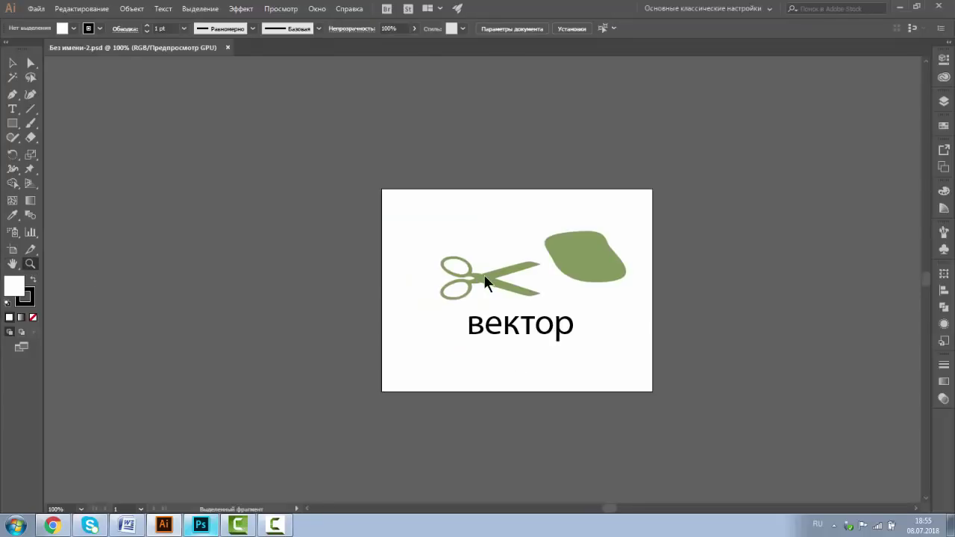
left_click(525, 294)
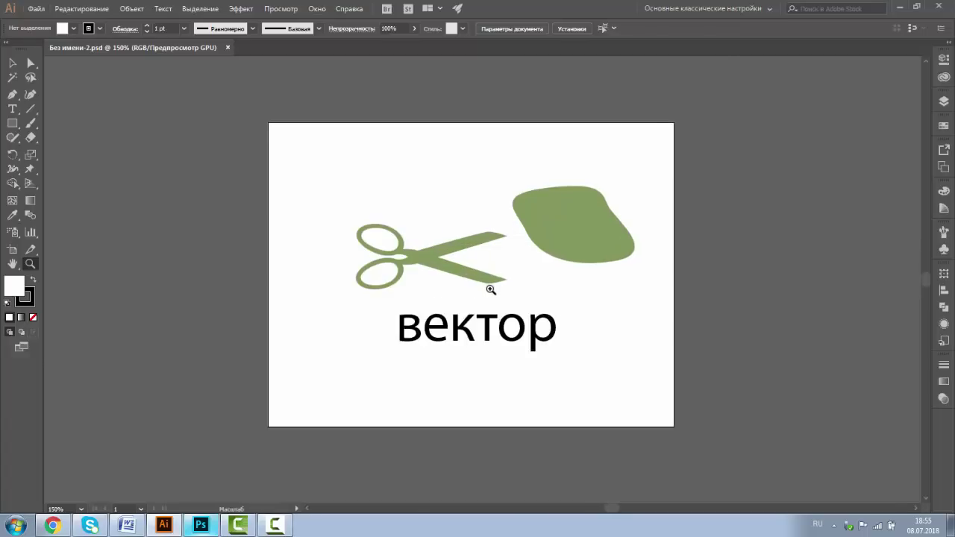
left_click(495, 282)
left_click(490, 271)
left_click(481, 278)
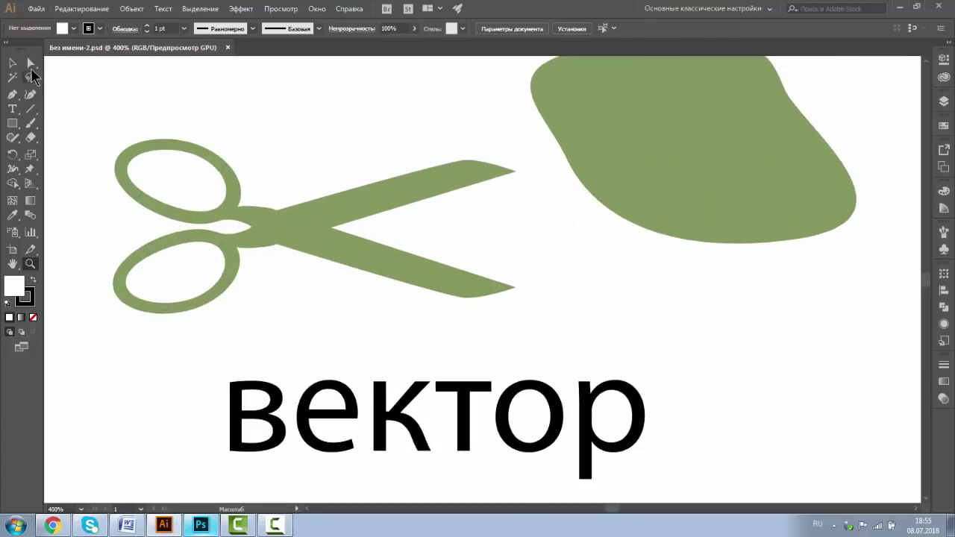
left_click(12, 62)
left_click(229, 185)
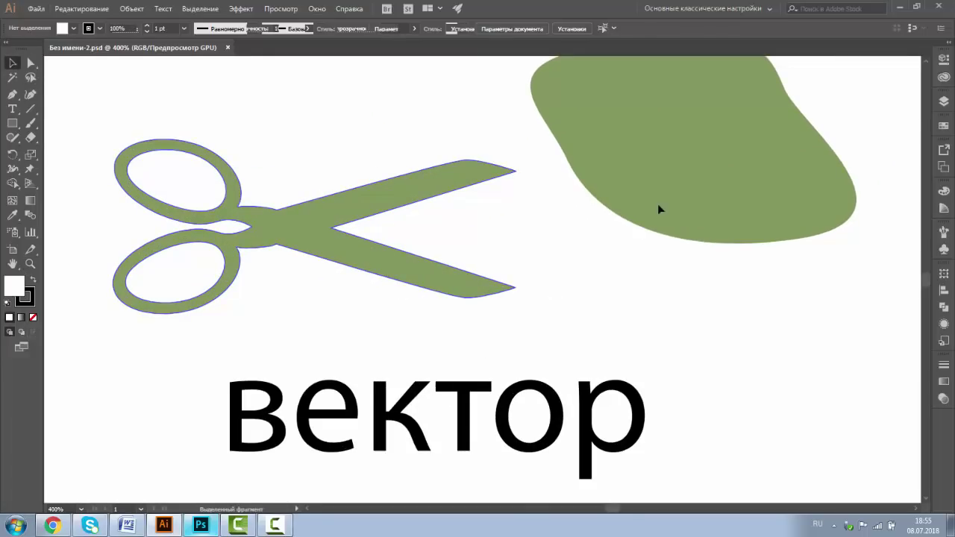
left_click(659, 163)
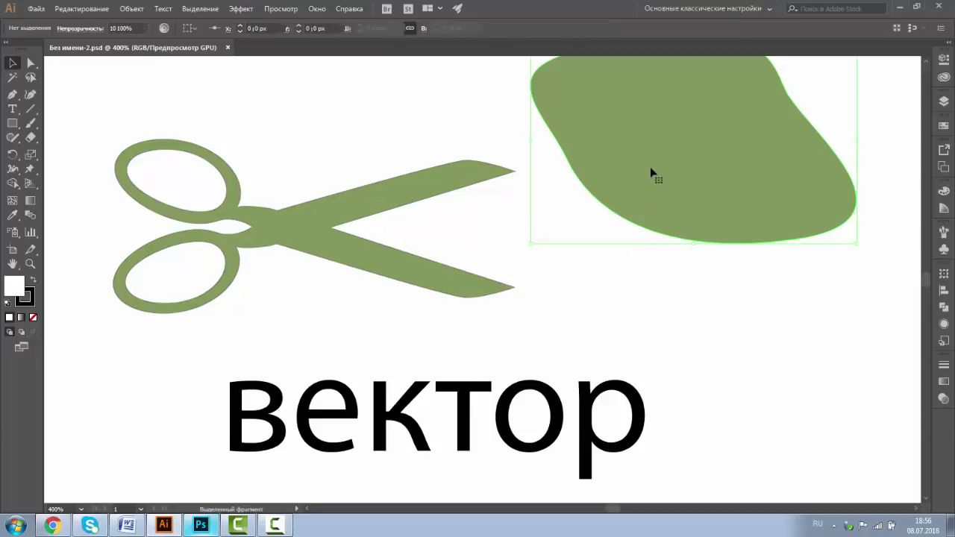
left_click_drag(651, 172, 659, 243)
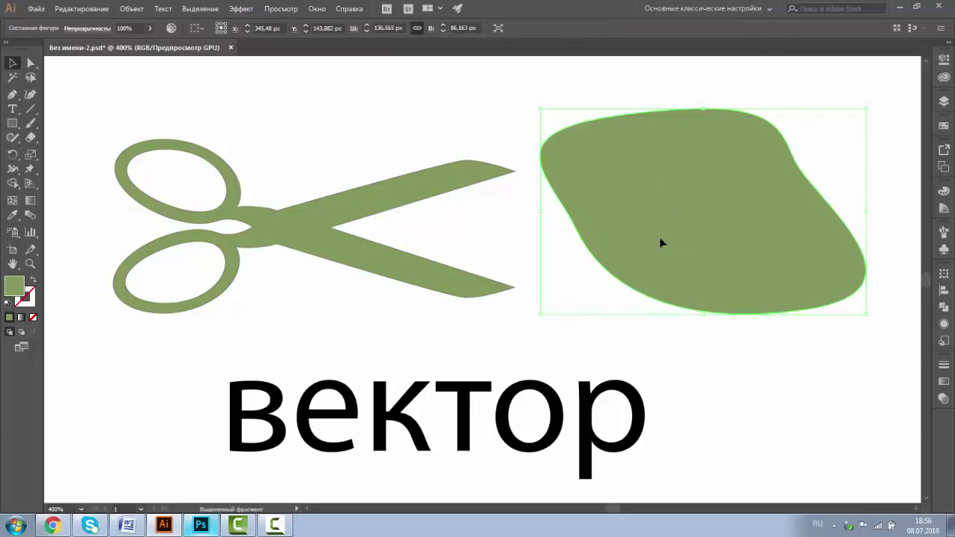
Reshape the blob's top and left edges by dragging anchor points with Direct Selection
left_click(31, 64)
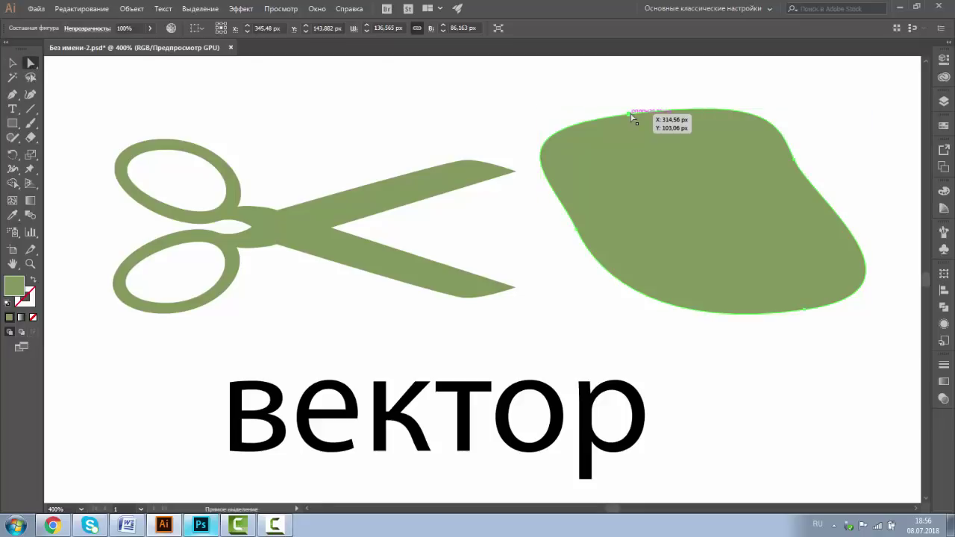
left_click_drag(633, 118, 618, 88)
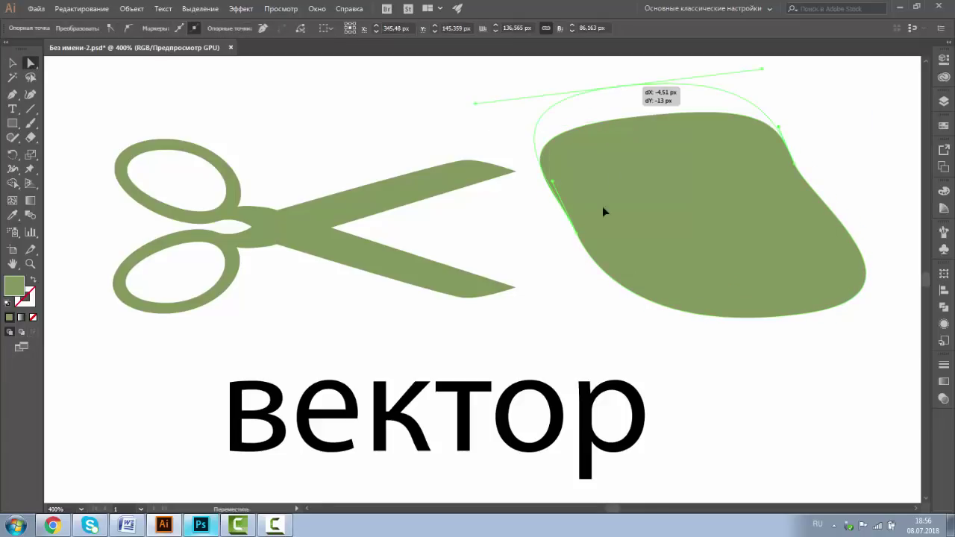
mouse_move(570, 193)
left_mouse_down()
mouse_move(552, 184)
mouse_move(621, 272)
left_mouse_up()
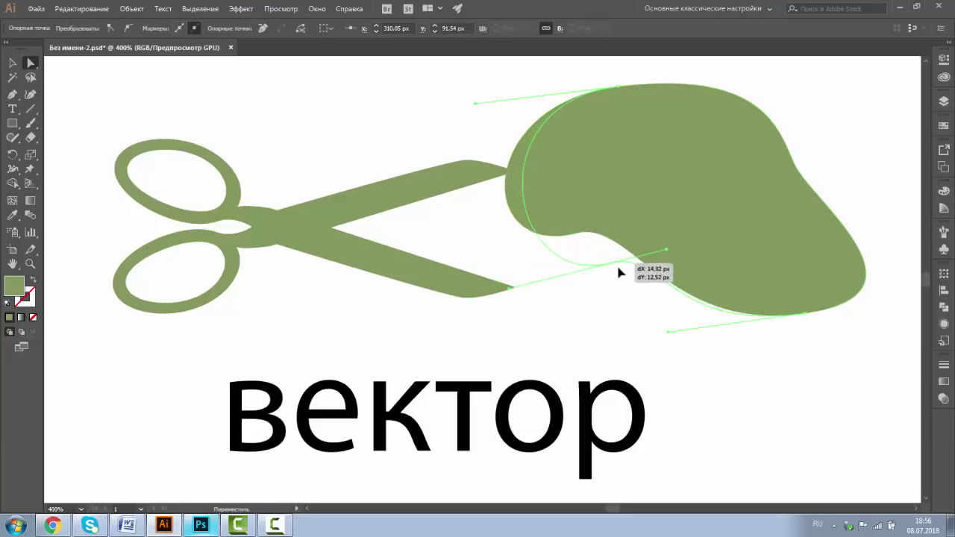
left_click(238, 215)
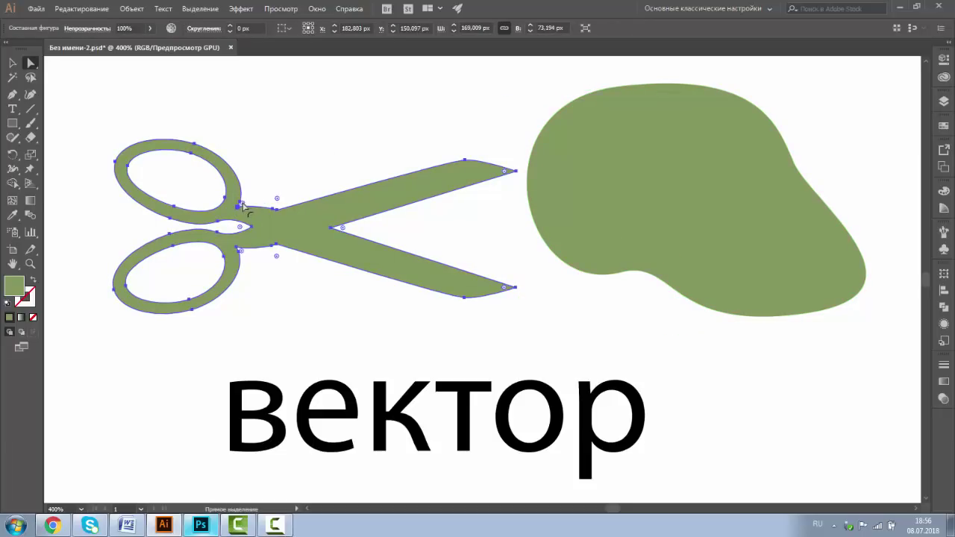
Round the scissors' corners slightly and fill them lime green #A9E220
left_click_drag(276, 198, 277, 214)
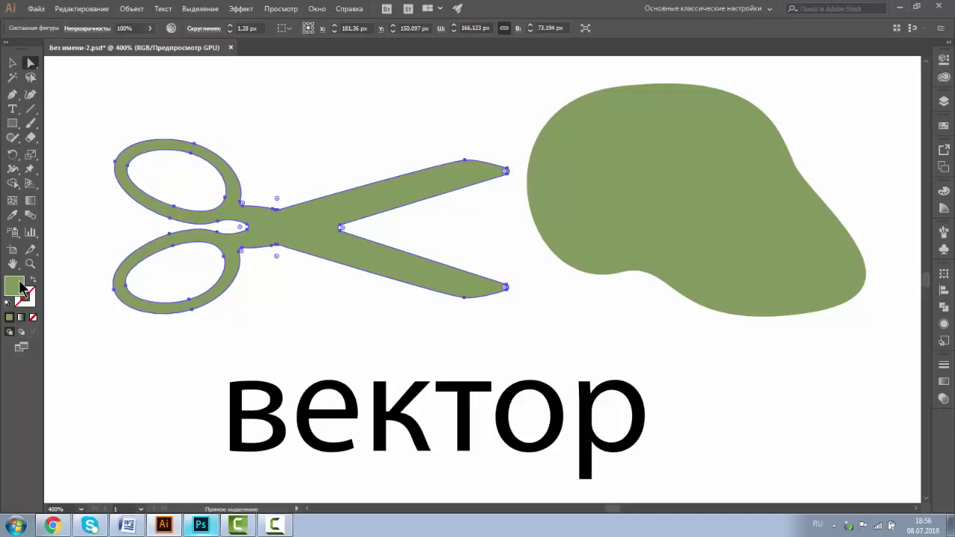
double_click(13, 284)
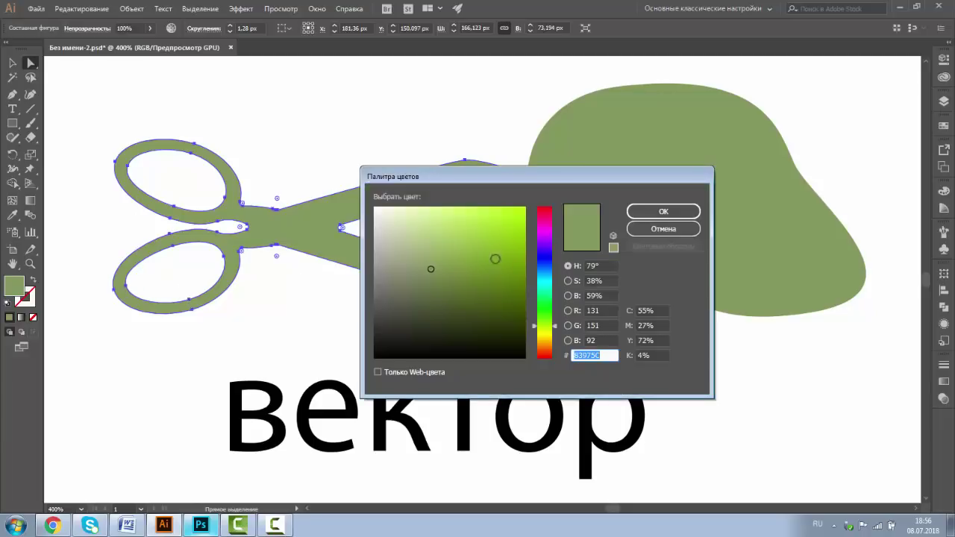
left_click(505, 223)
left_click(636, 212)
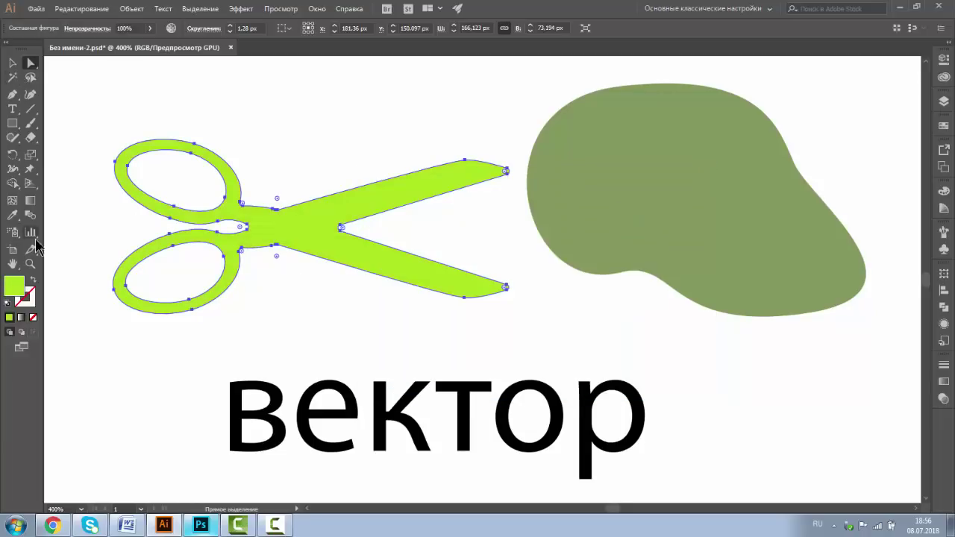
left_click(12, 108)
left_click(253, 383)
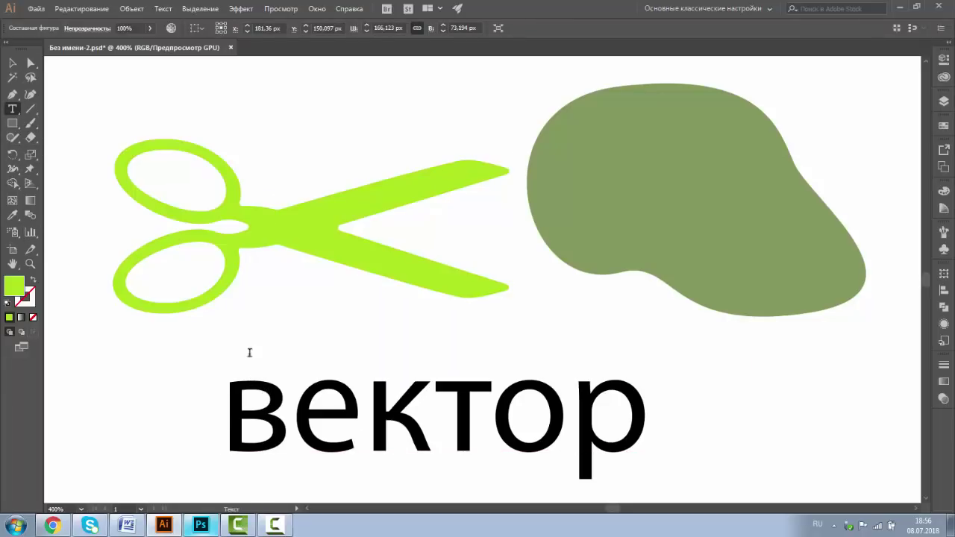
Select the вектор text object and show the Layers panel
left_click(292, 406)
key("Escape")
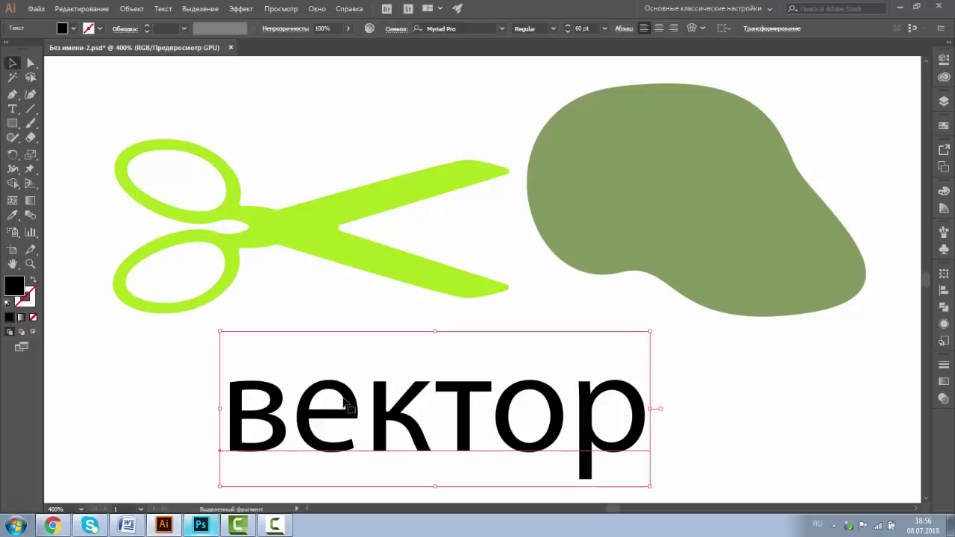
left_click(418, 268)
left_click(605, 158)
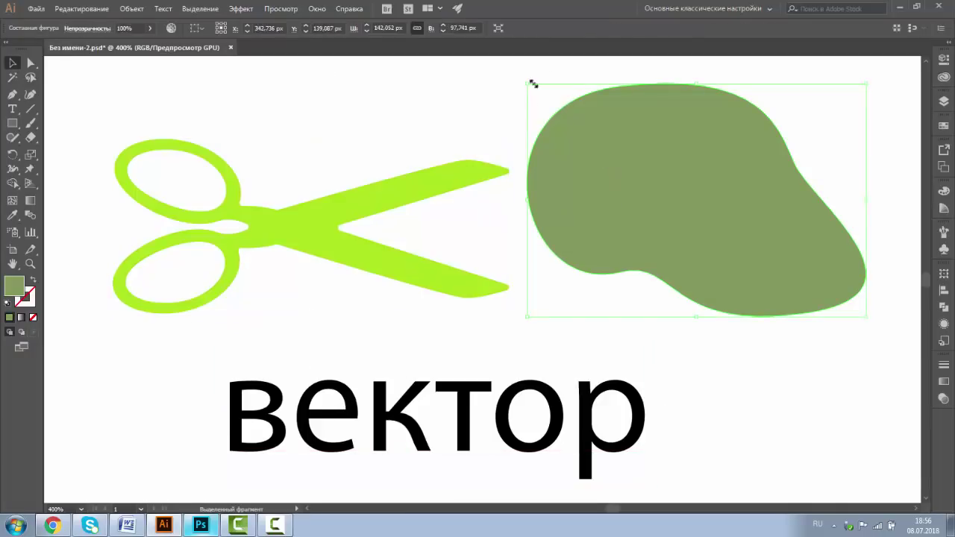
left_click(344, 267)
left_click(385, 407)
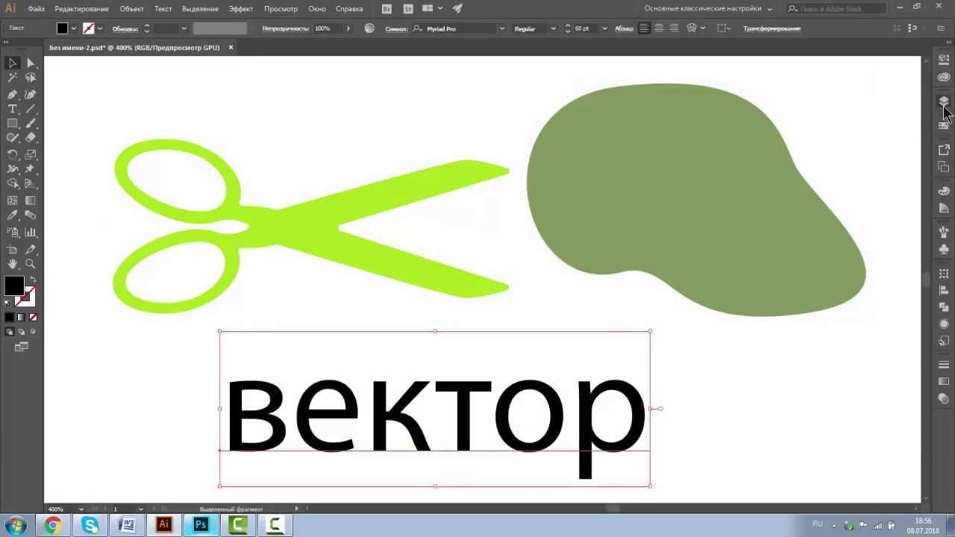
left_click(944, 101)
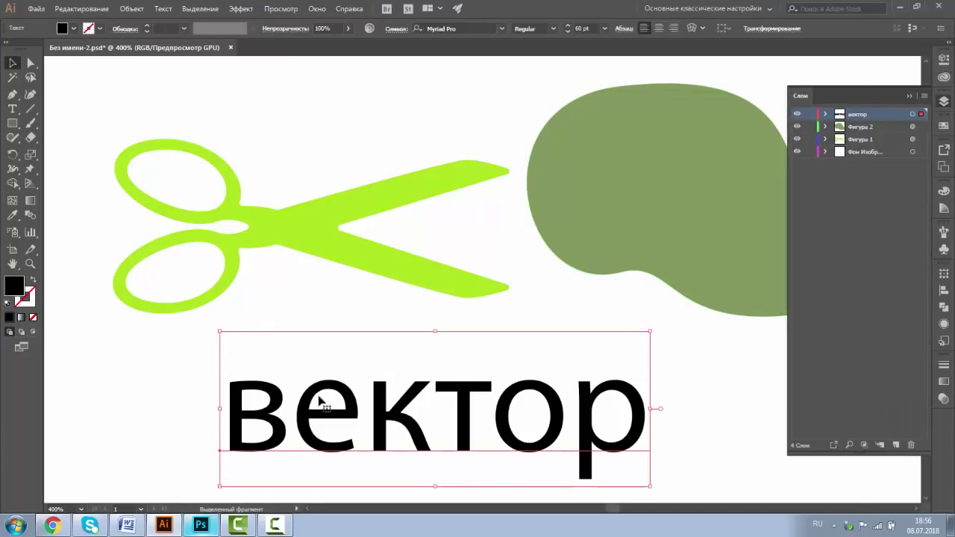
Set the вектор text to 72 pt and switch it to all capitals
left_click(162, 9)
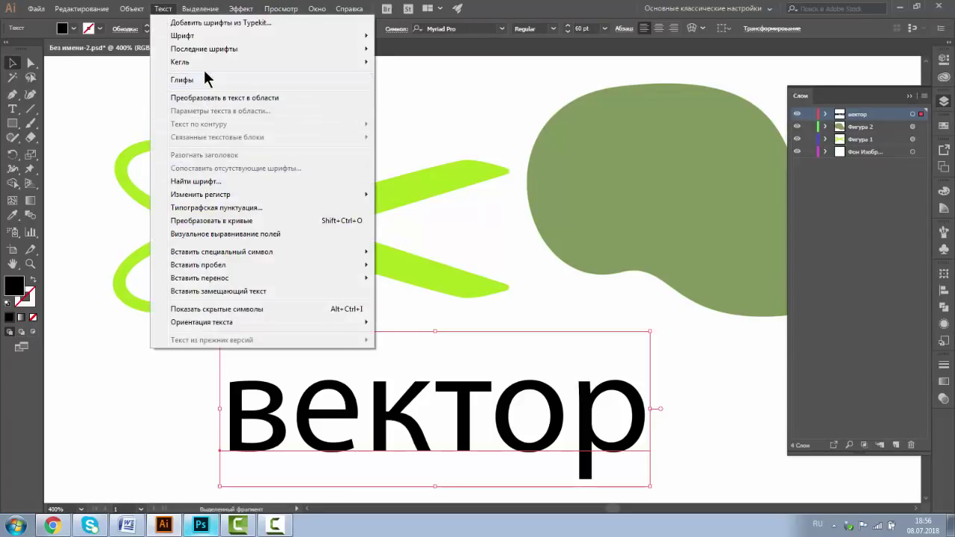
mouse_move(180, 62)
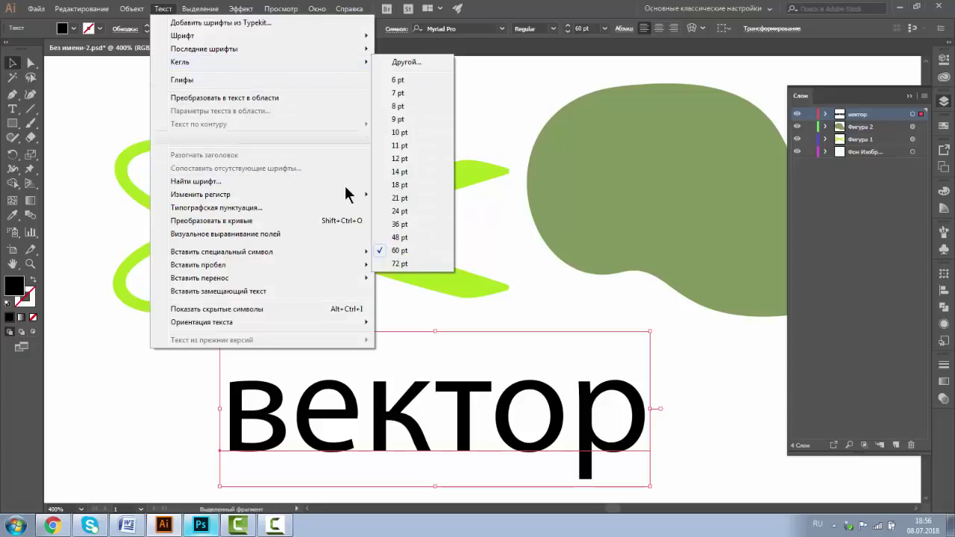
left_click(400, 264)
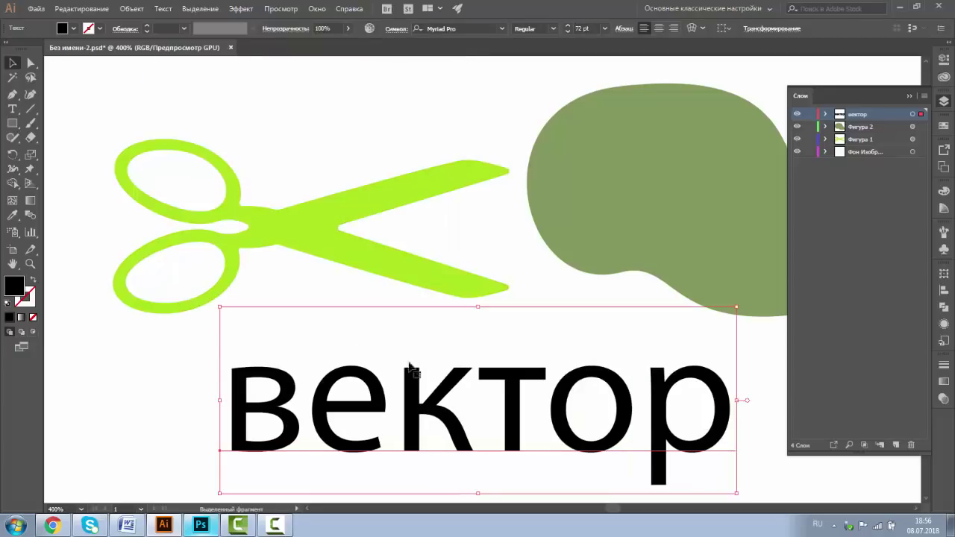
left_click(163, 8)
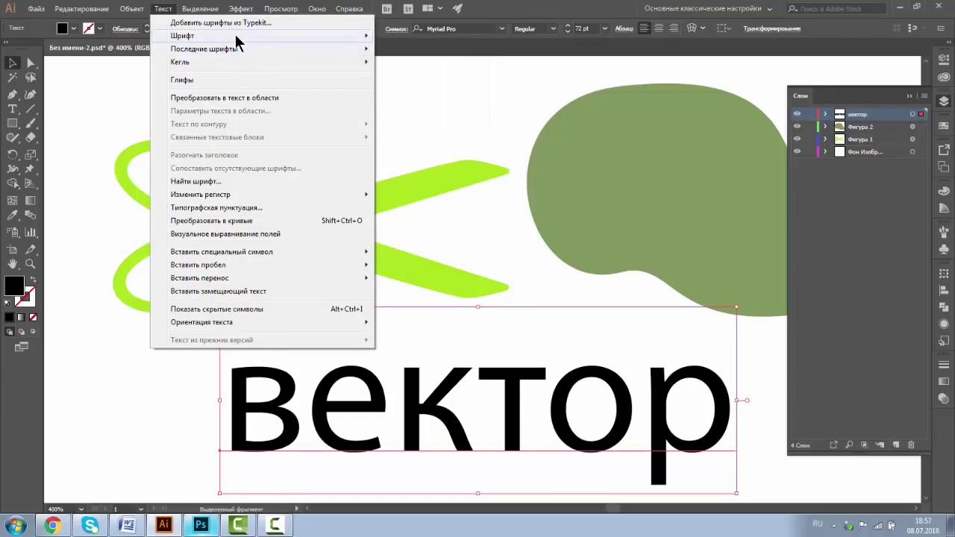
mouse_move(200, 194)
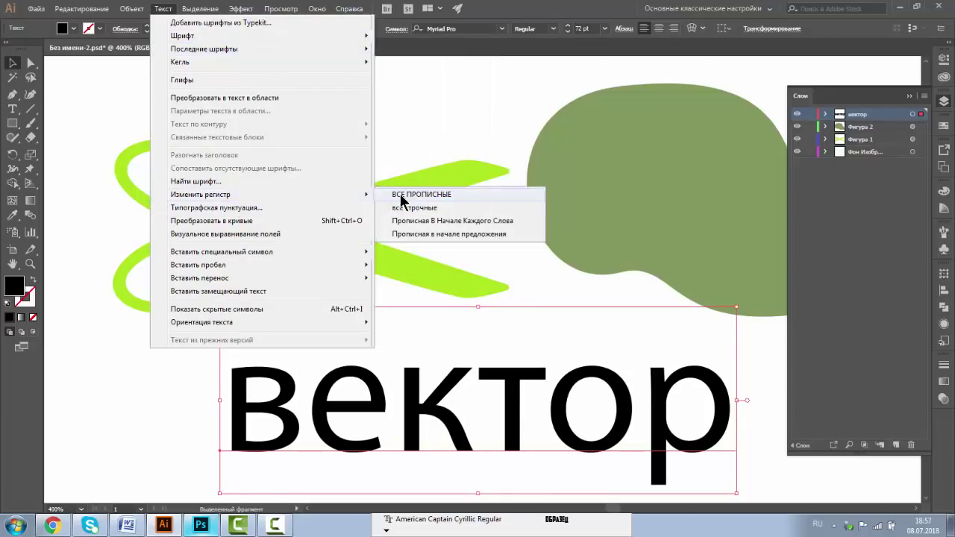
left_click(400, 196)
Move the ВЕКТОР text up and left over the scissors and collapse the Layers panel
left_click_drag(464, 364, 423, 302)
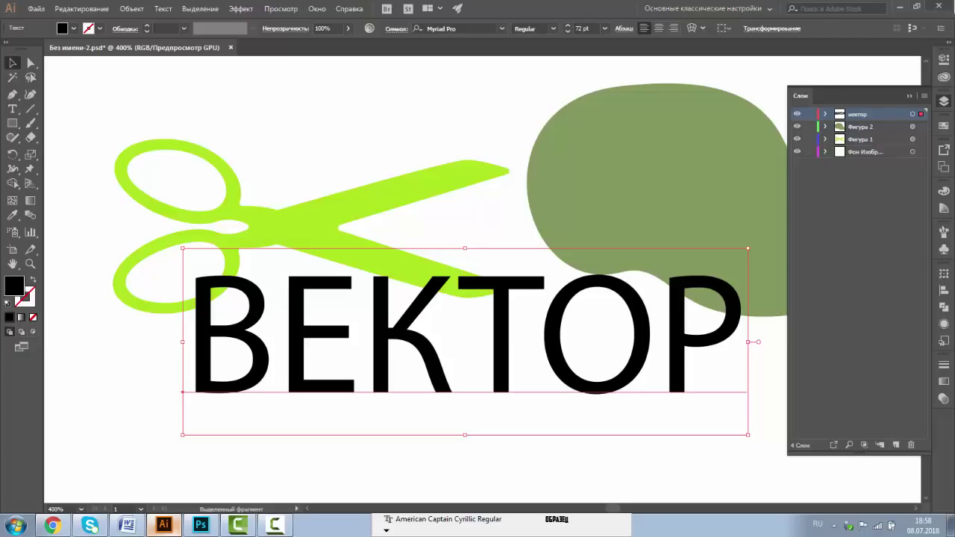
left_click(909, 96)
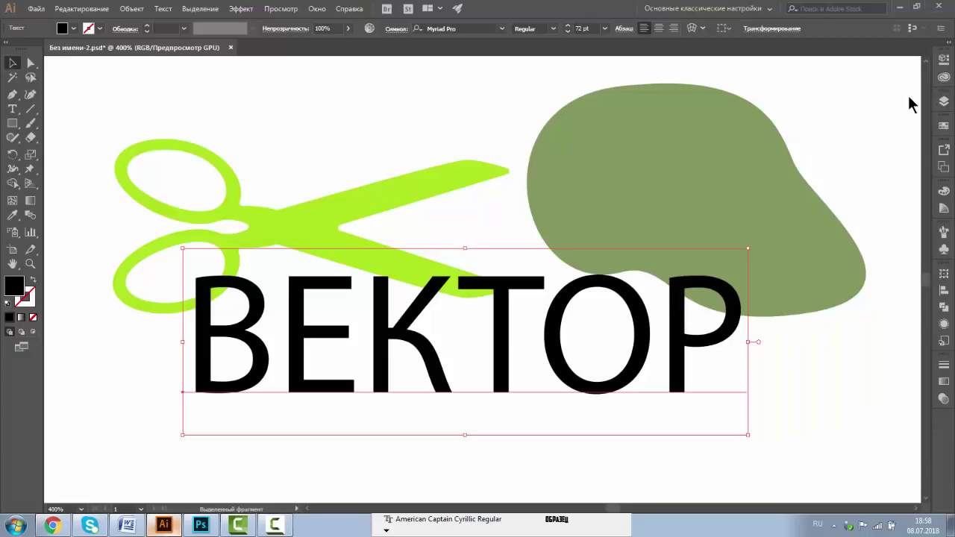